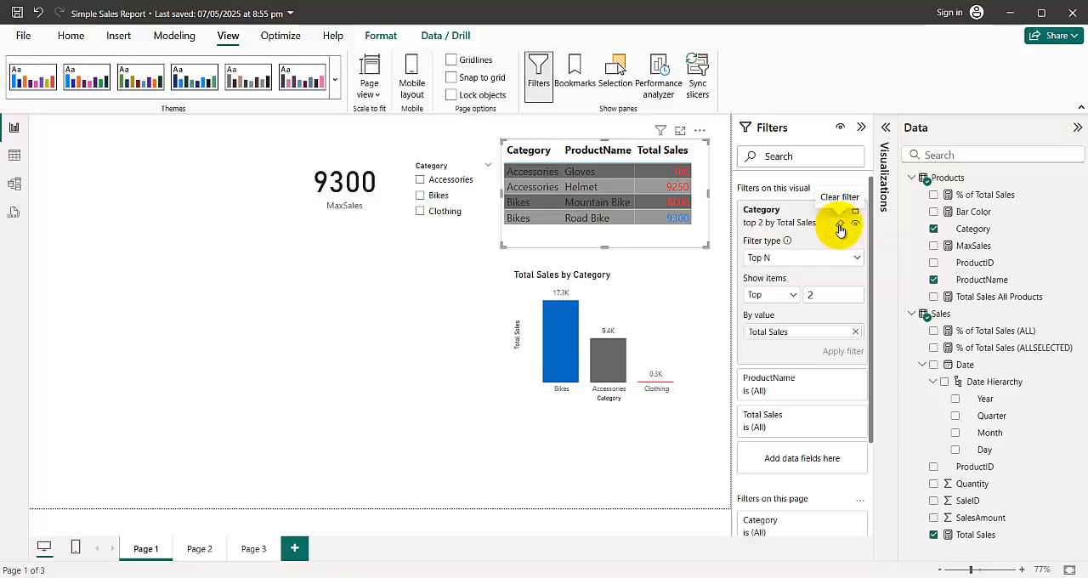
Clear the Category filter on the sales table and collapse its filter card, keeping the table selected.
left_click(840, 228)
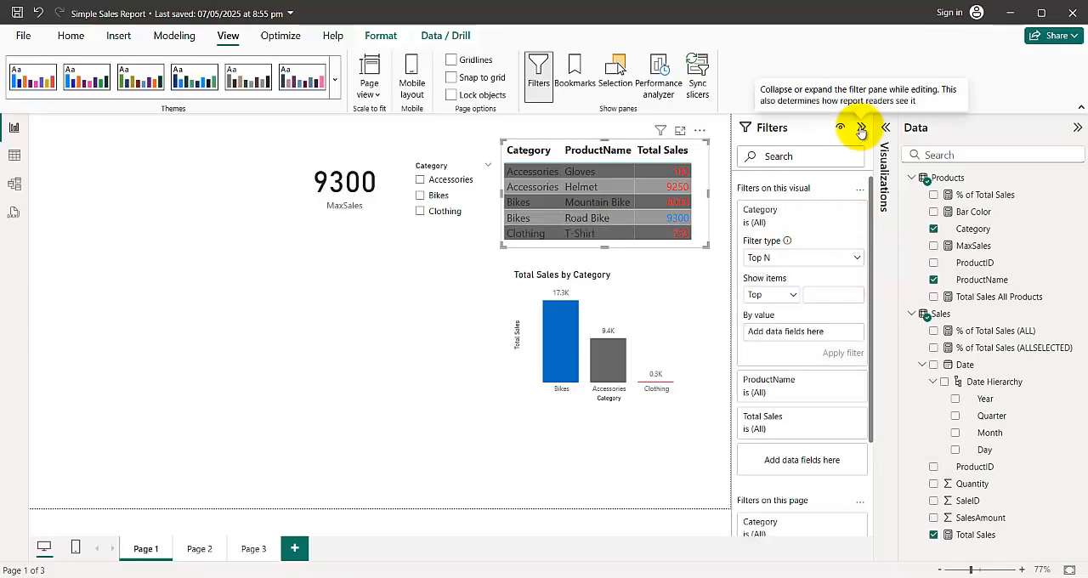
left_click(861, 128)
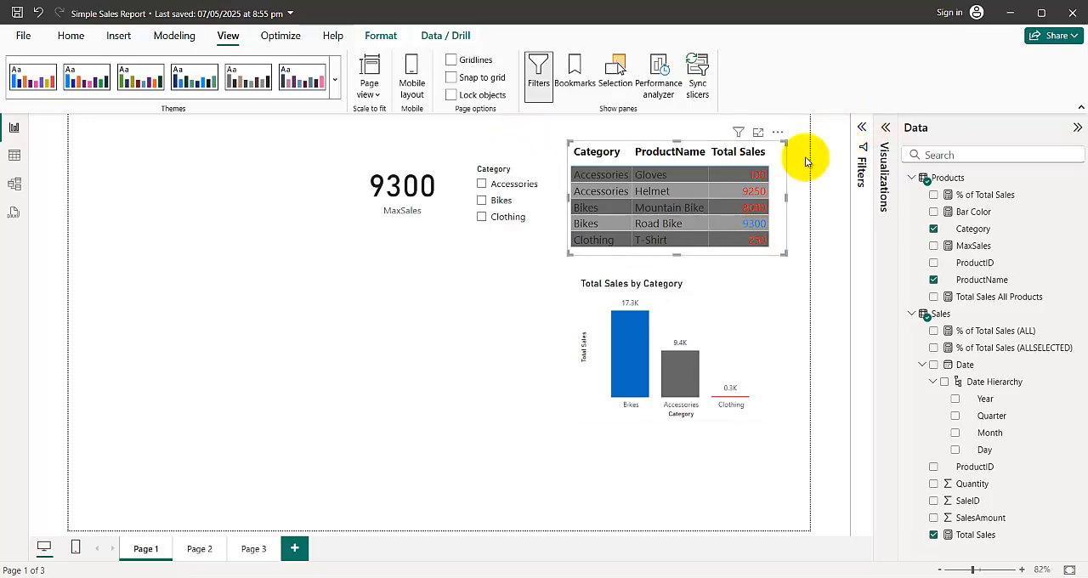
left_click(860, 129)
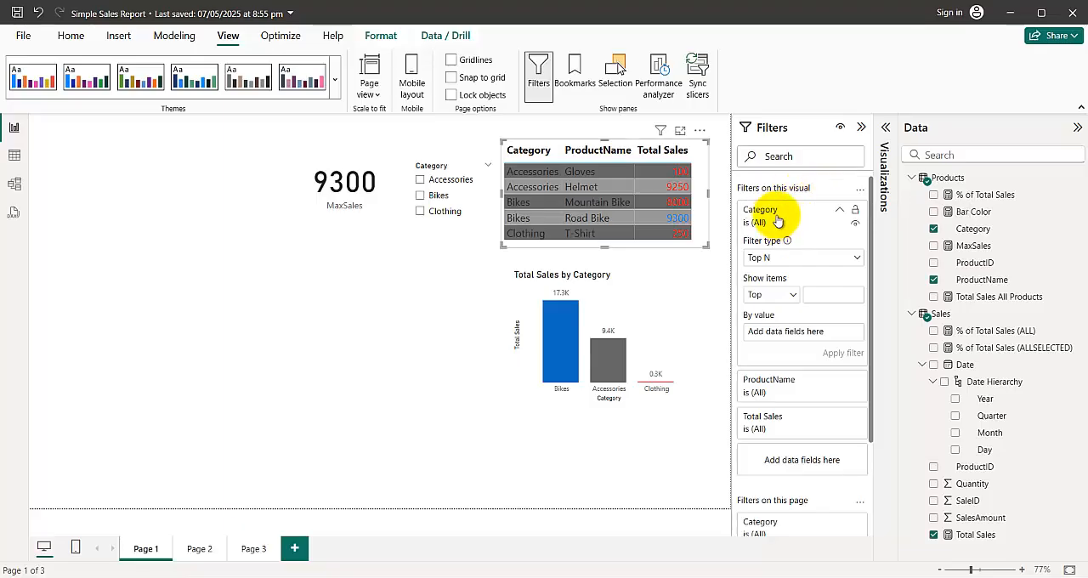
left_click(776, 216)
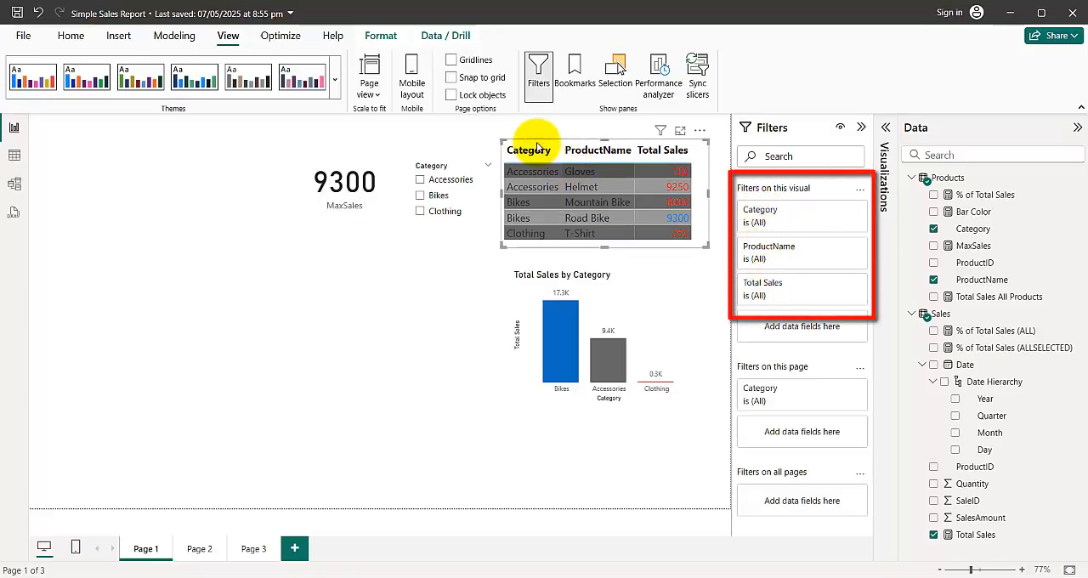
left_click(533, 150)
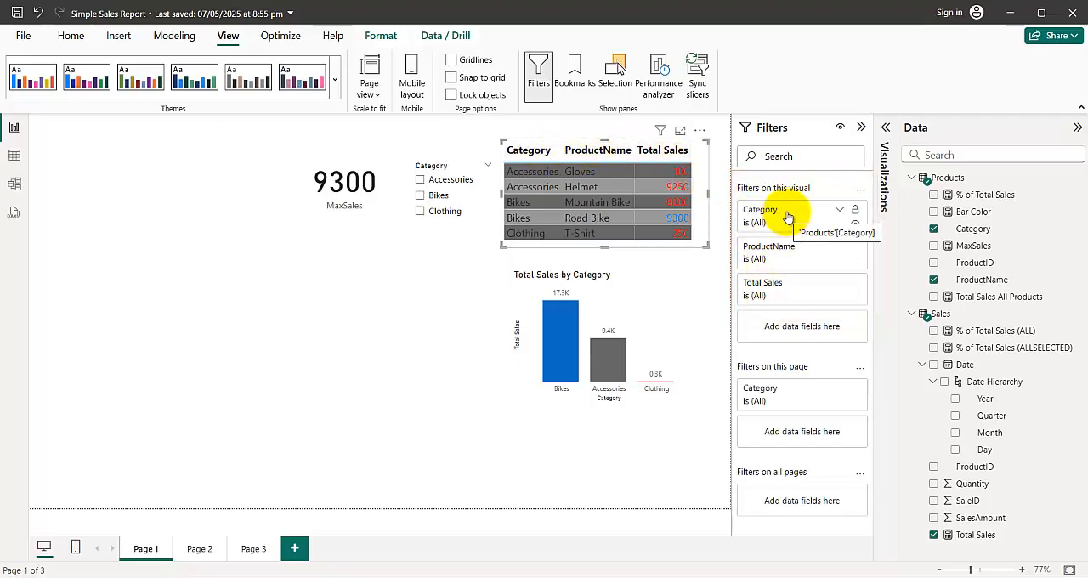
Apply a Top N filter on Category for the table, showing the top 2 by Total Sales.
left_click(839, 211)
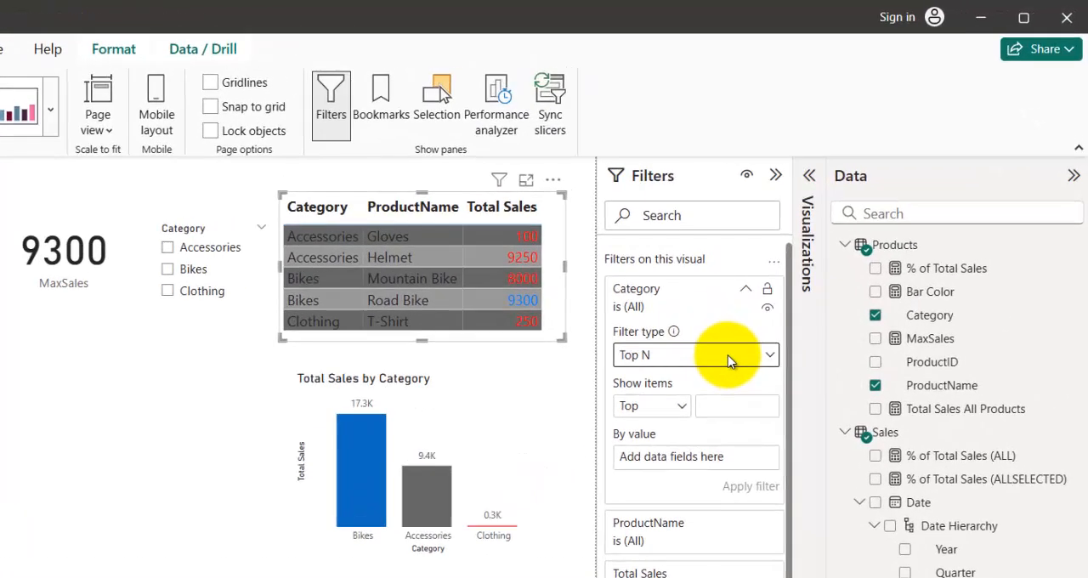
left_click(729, 357)
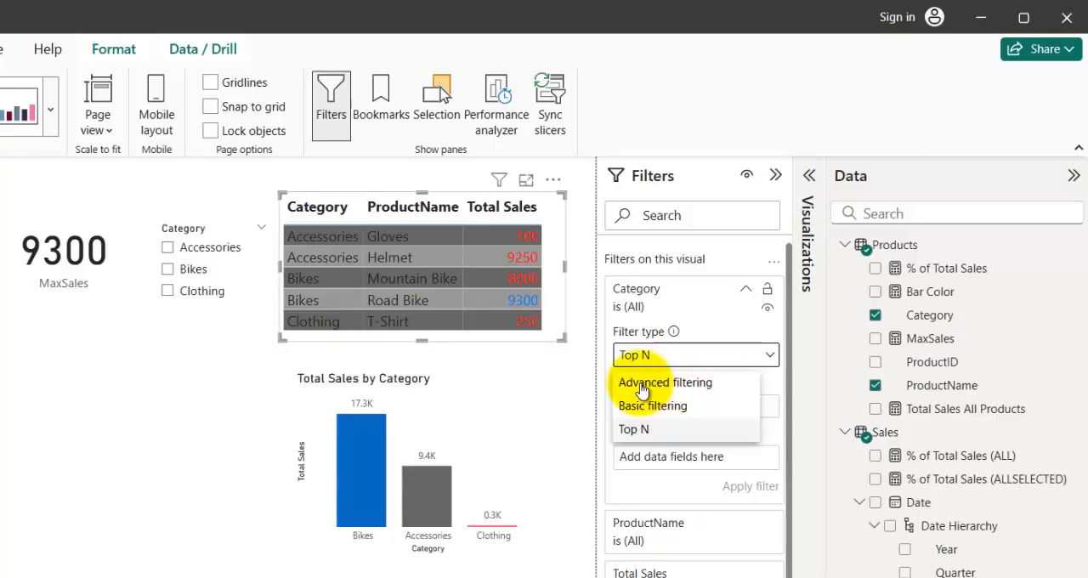
left_click(649, 434)
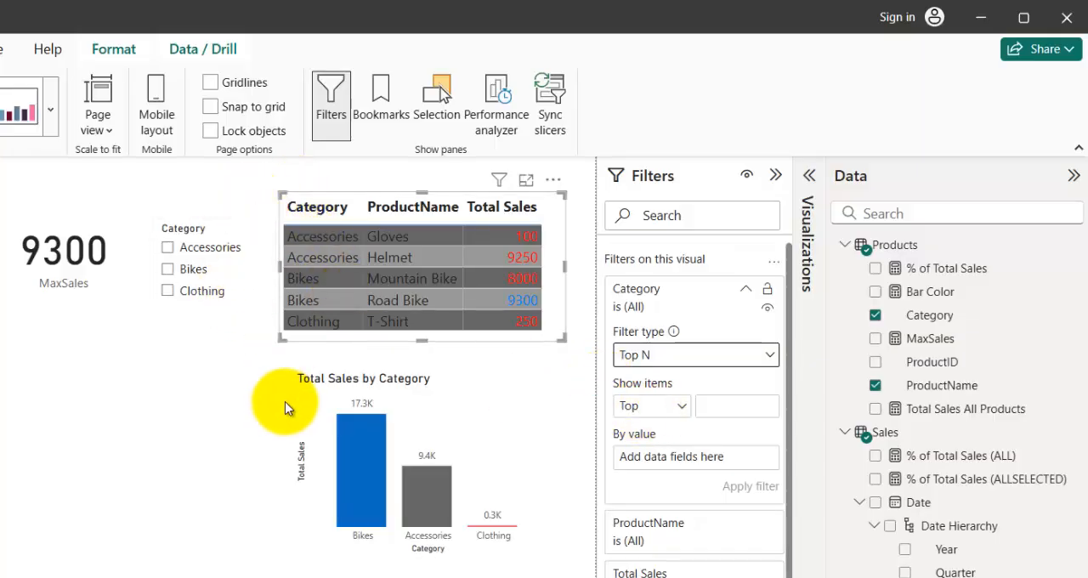
left_click(719, 409)
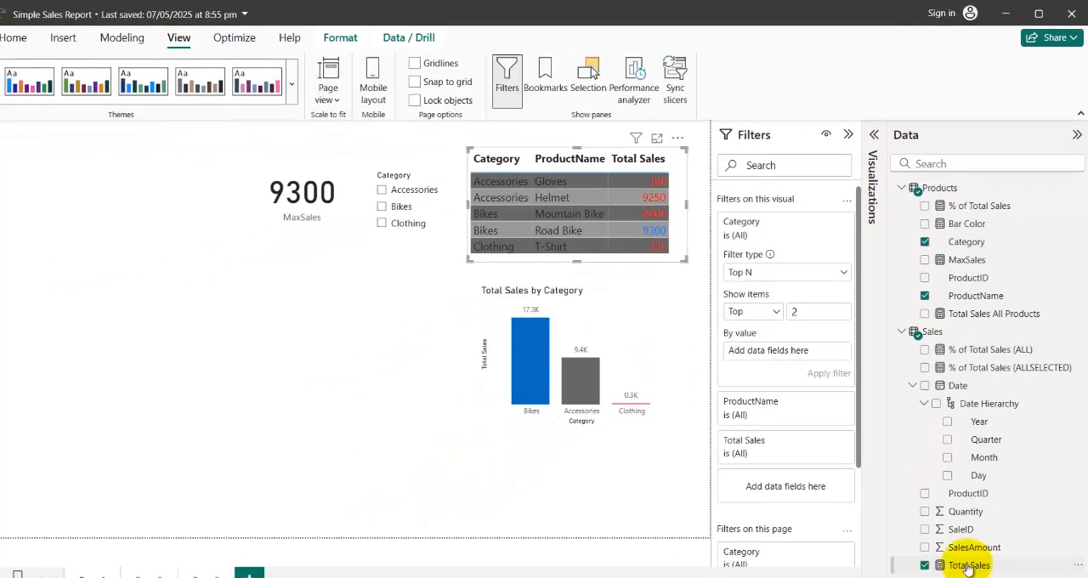
left_click_drag(787, 353, 783, 351)
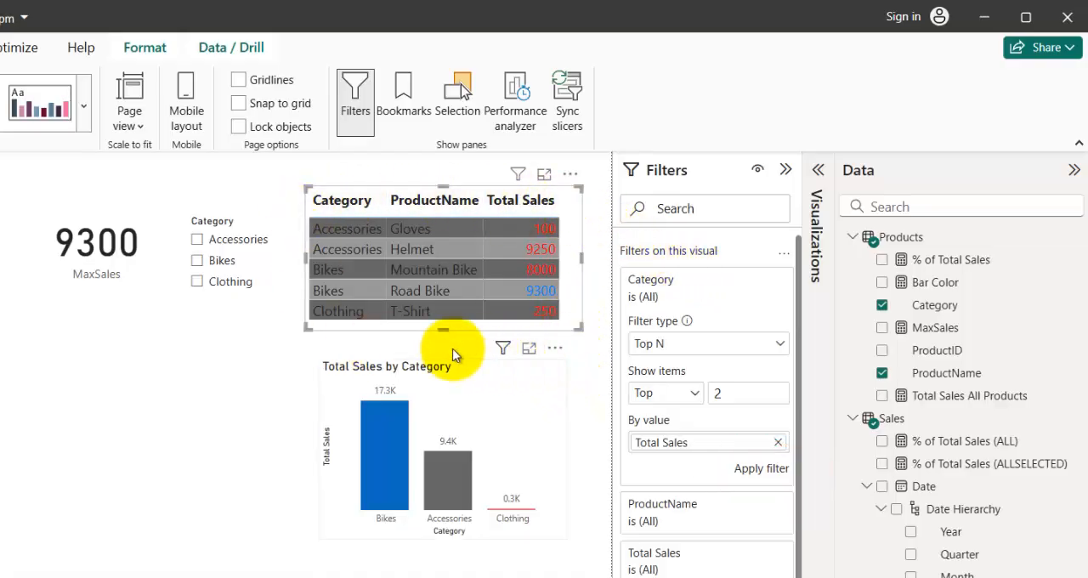
left_click(769, 468)
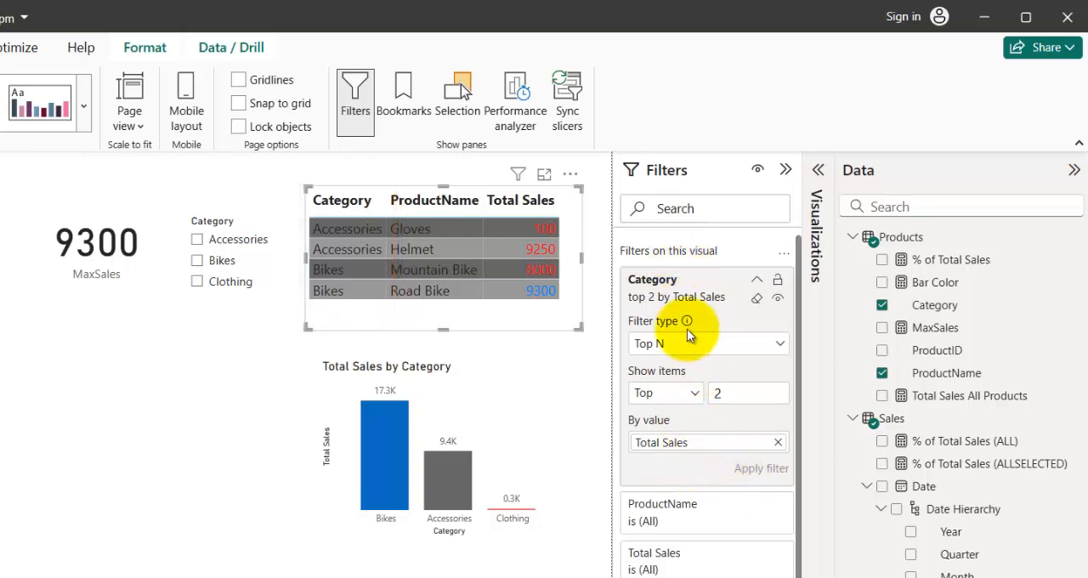
Clear the table's Category filter and apply a Top N filter on ProductName showing the top 2 by Total Sales.
left_click(756, 302)
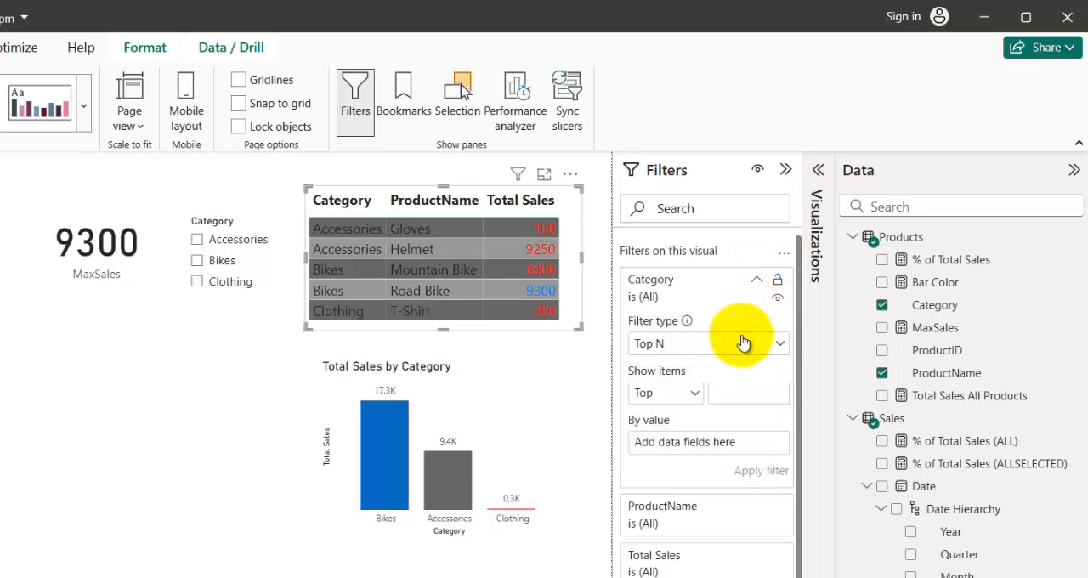
left_click(693, 291)
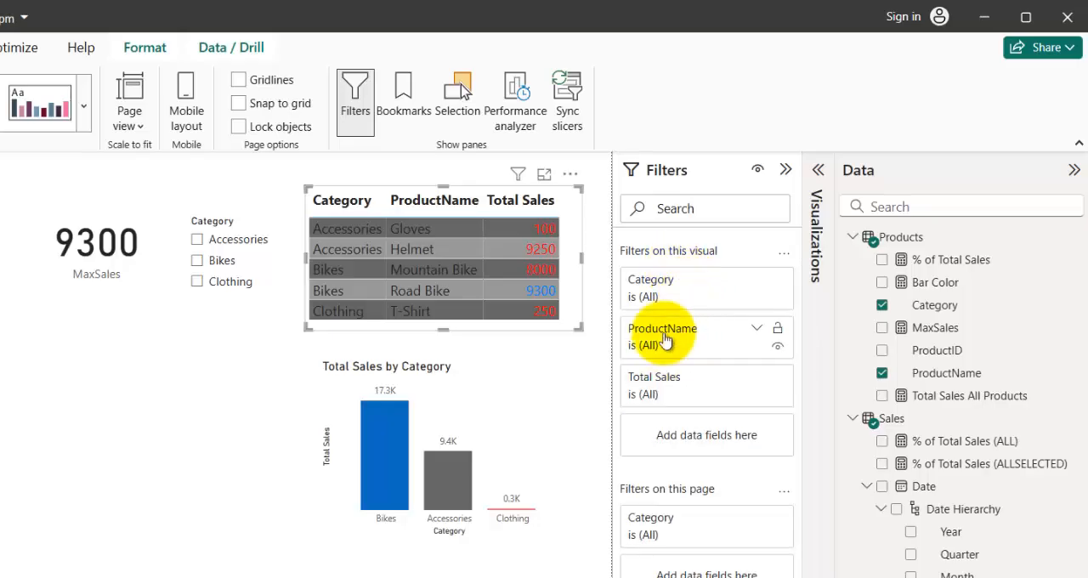
left_click(665, 339)
left_click(702, 398)
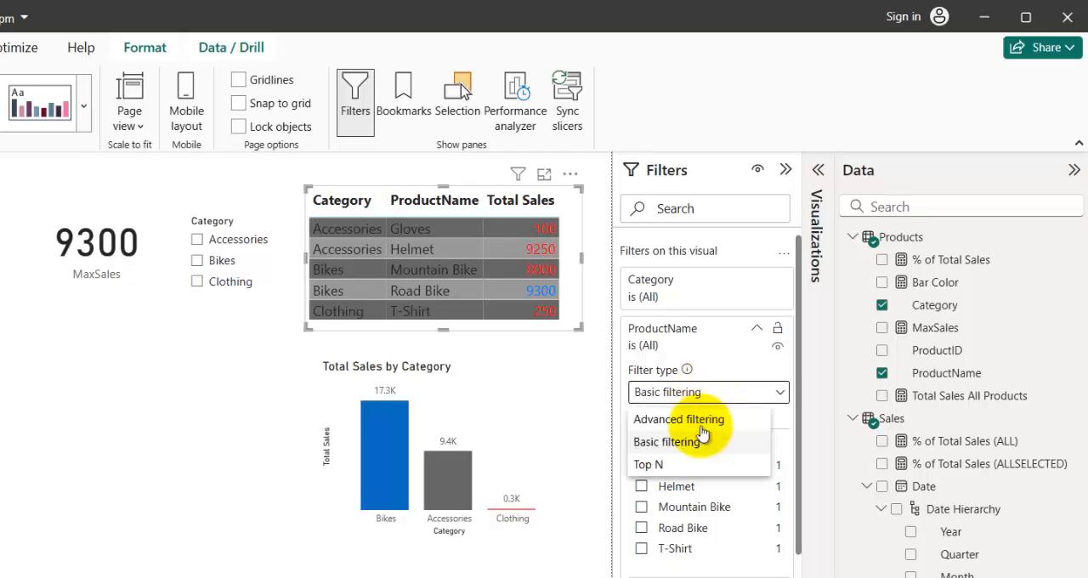
left_click(650, 466)
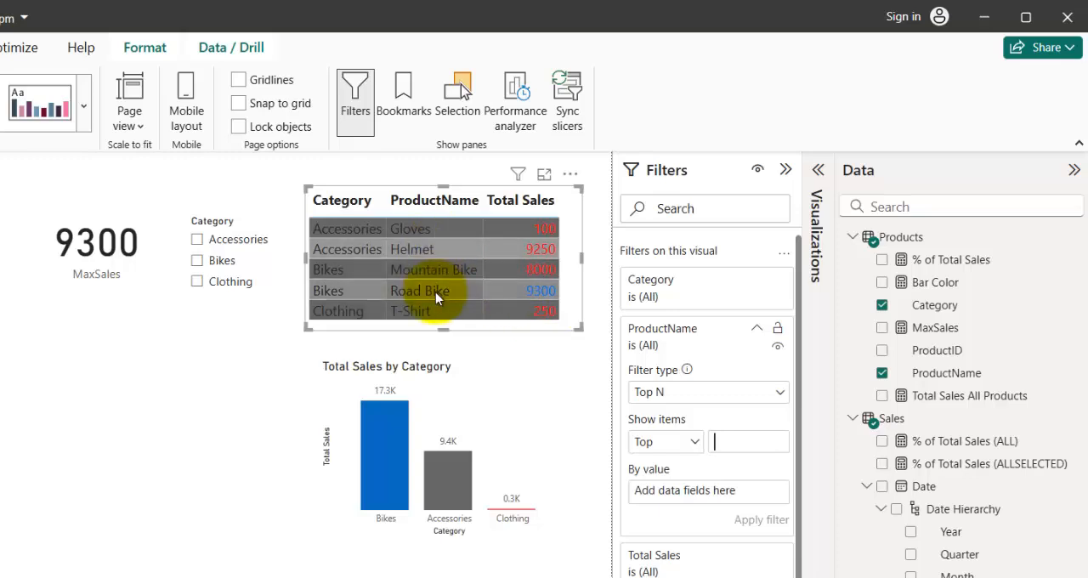
left_click(740, 445)
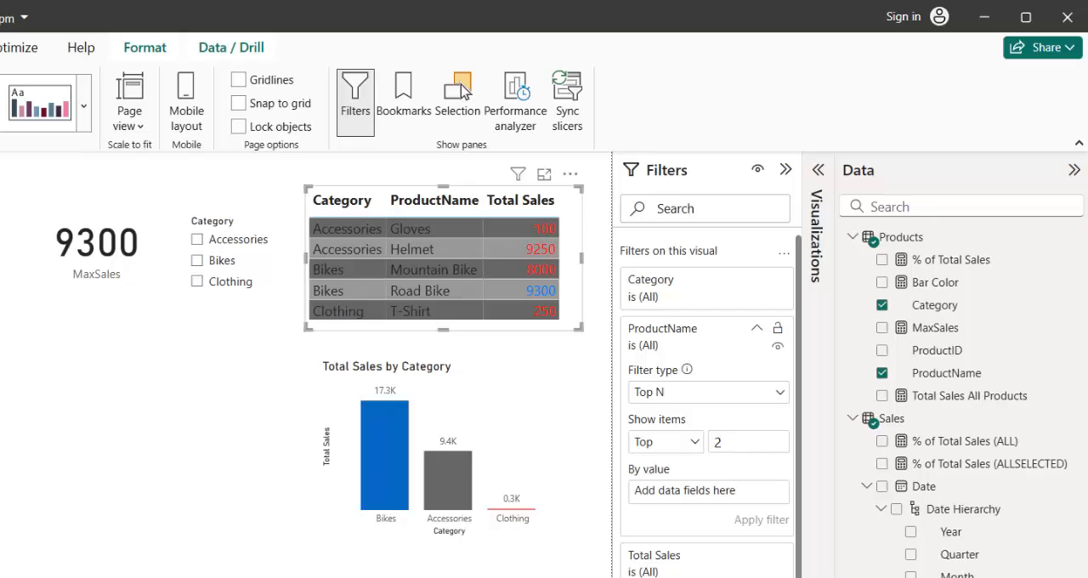
left_click_drag(959, 576, 682, 496)
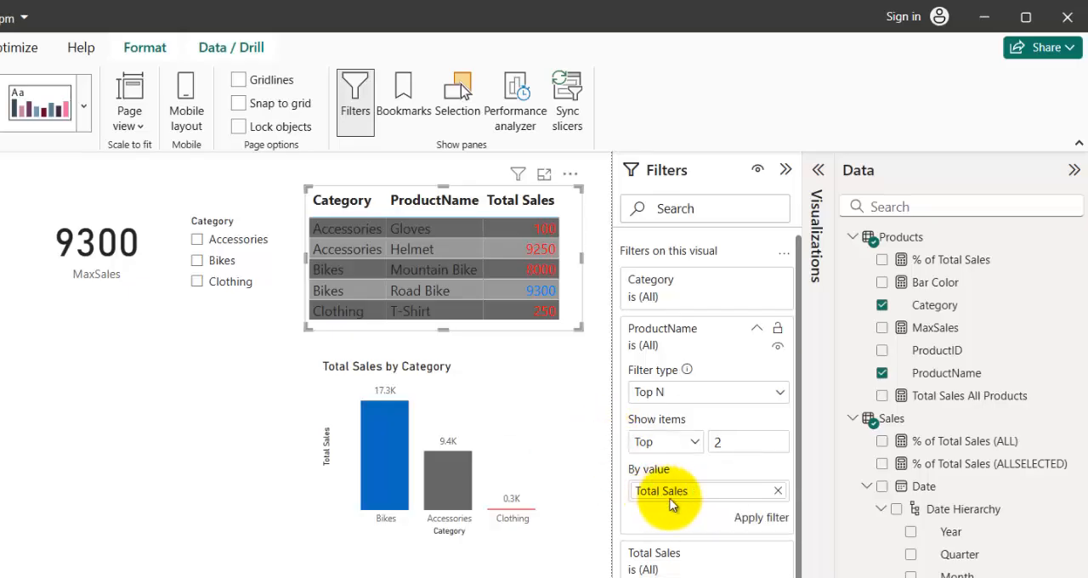
left_click(760, 517)
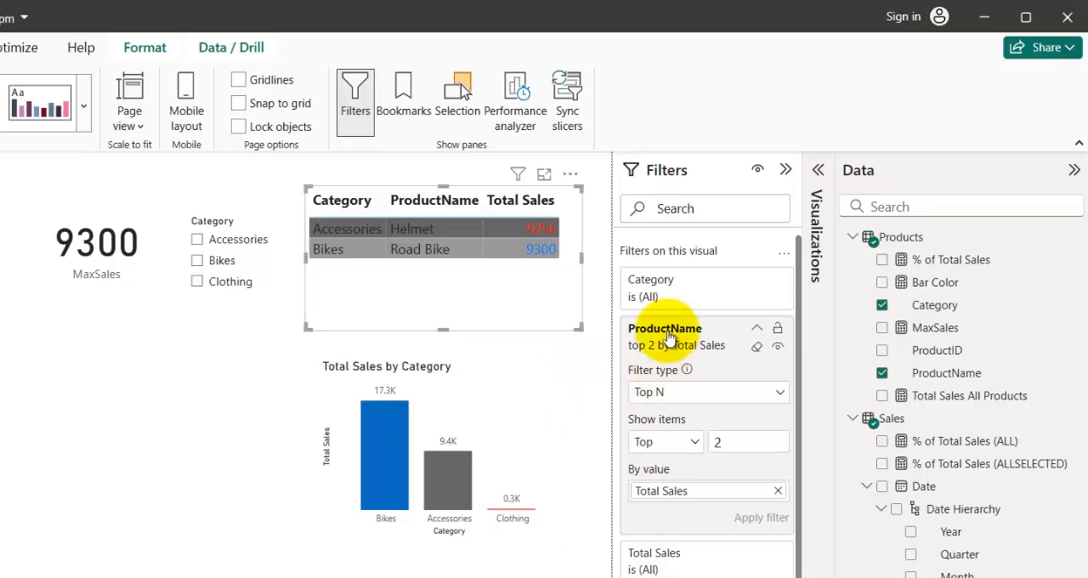
Clear the table's ProductName filter and collapse its filter card.
left_click(757, 348)
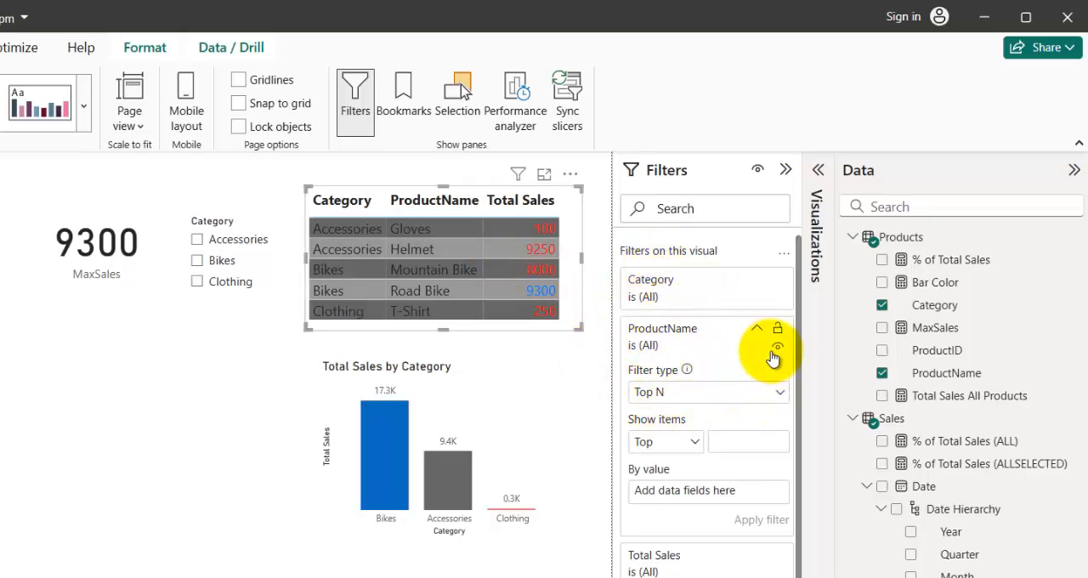
left_click(687, 400)
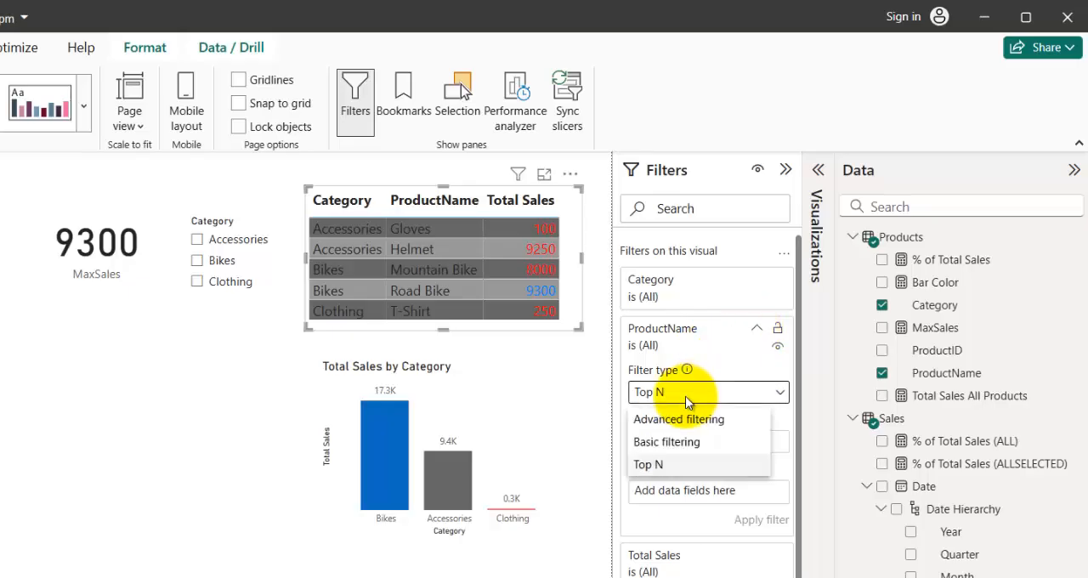
left_click(677, 340)
left_click(755, 329)
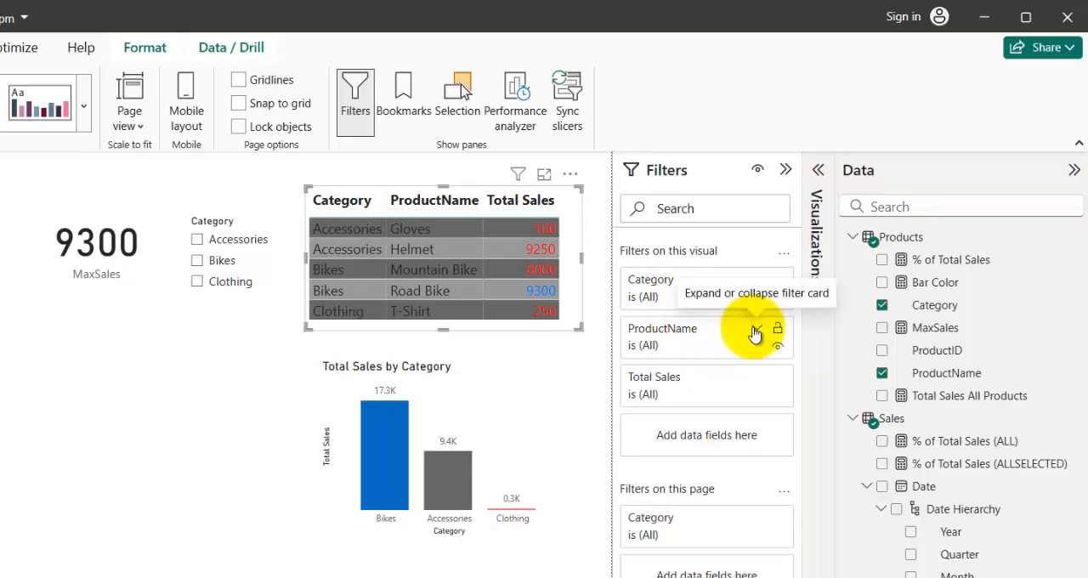
Filter the table's Category with Basic filtering so that only Bikes is included.
left_click(665, 280)
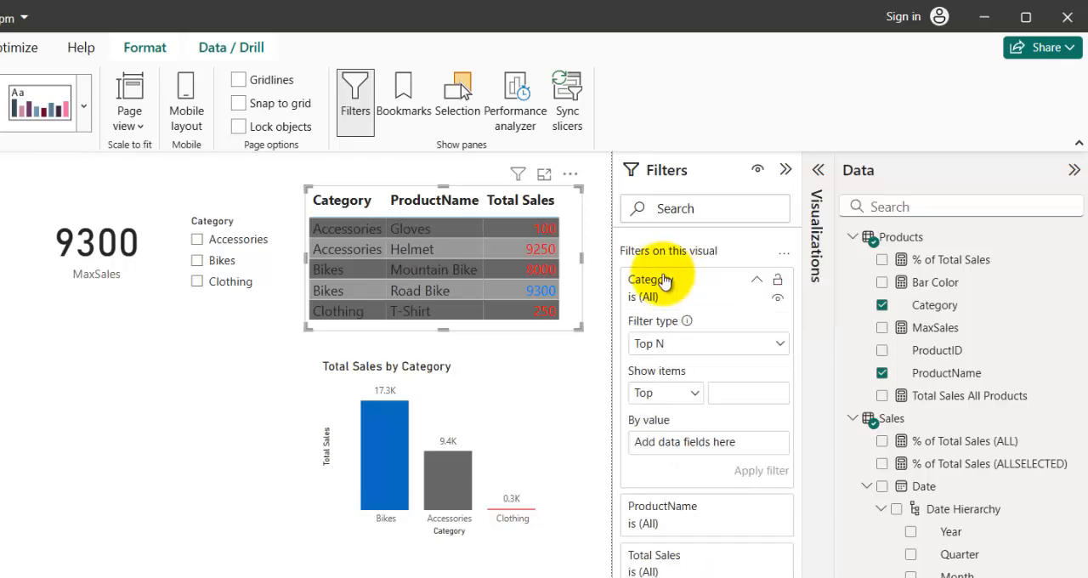
left_click(677, 349)
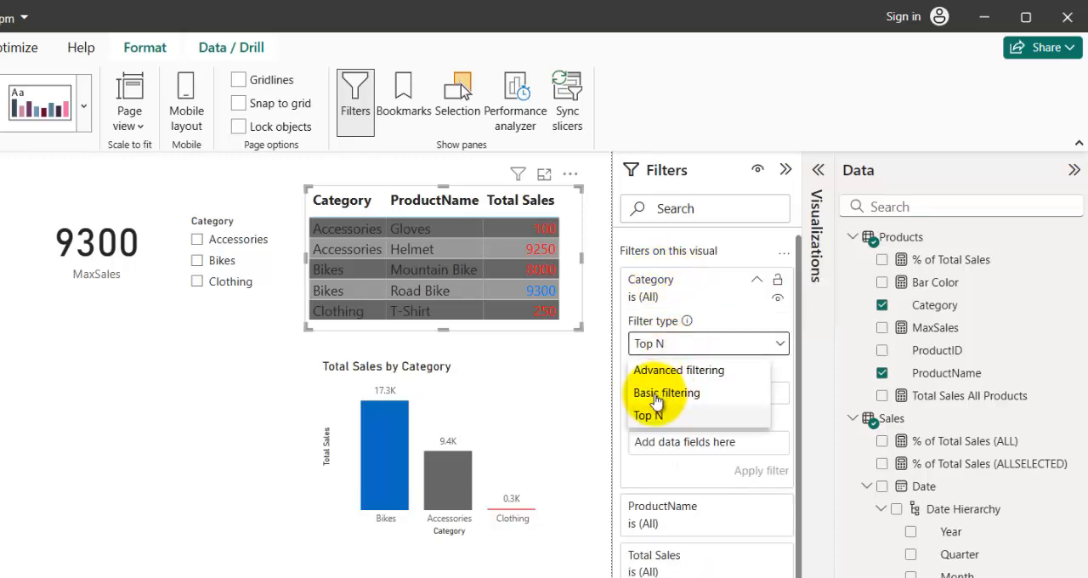
left_click(656, 396)
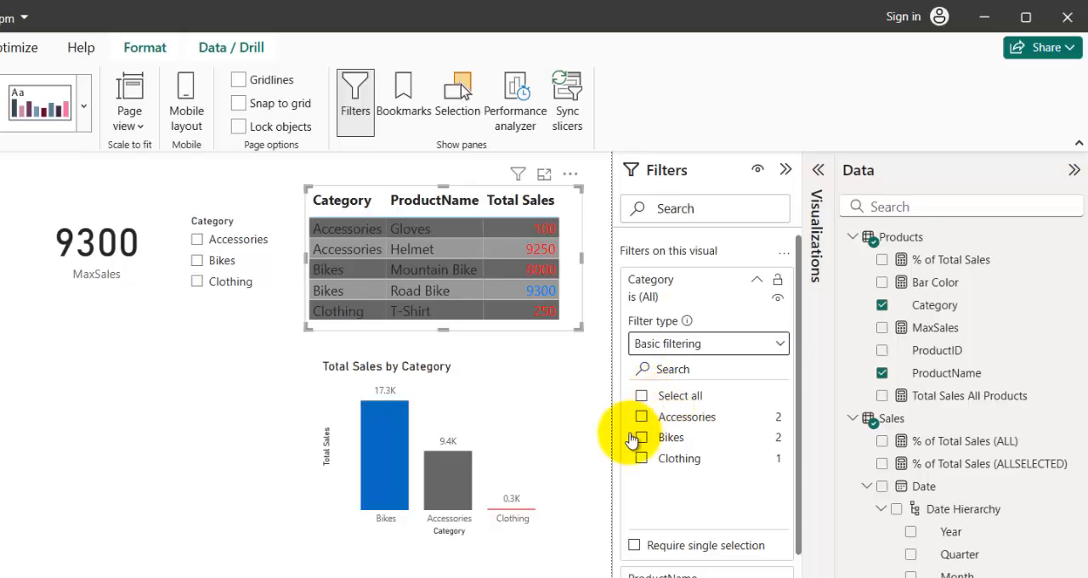
left_click(643, 438)
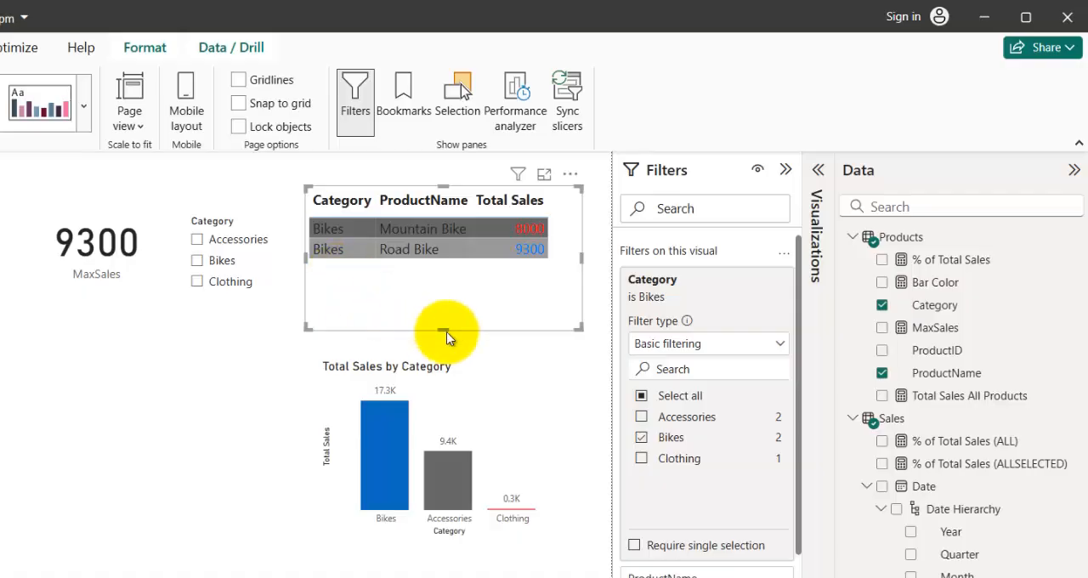
Filter the Total Sales by Category chart with Basic filtering on Category so that only Clothing is included.
left_click(528, 385)
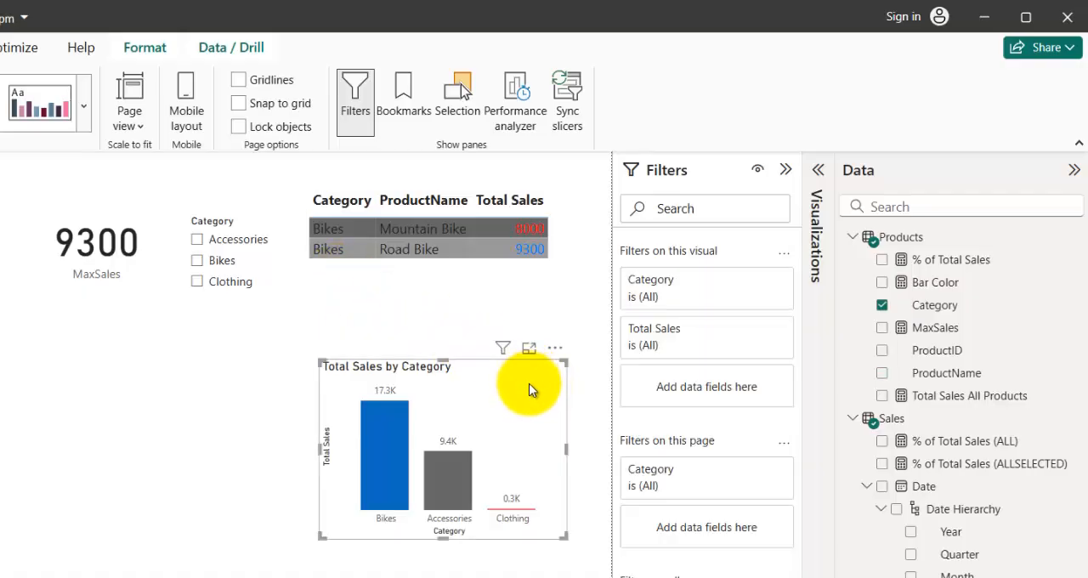
left_click(708, 293)
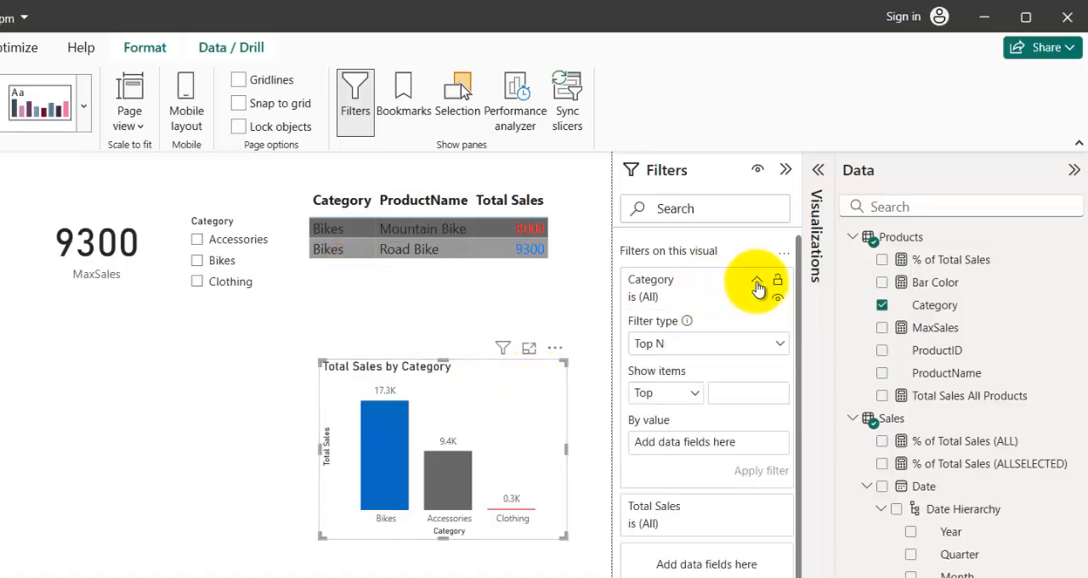
left_click(708, 343)
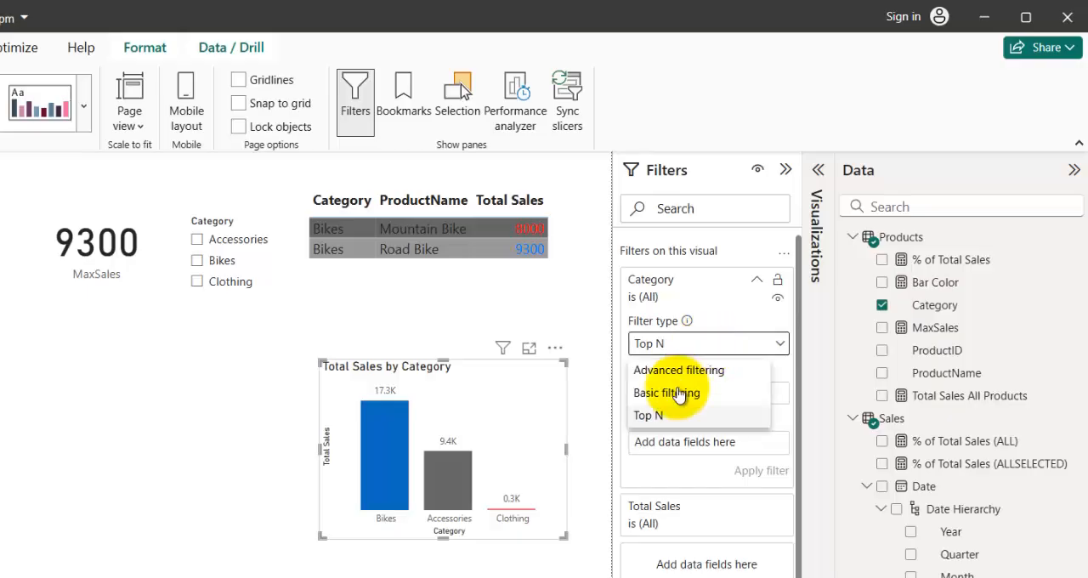
left_click(654, 393)
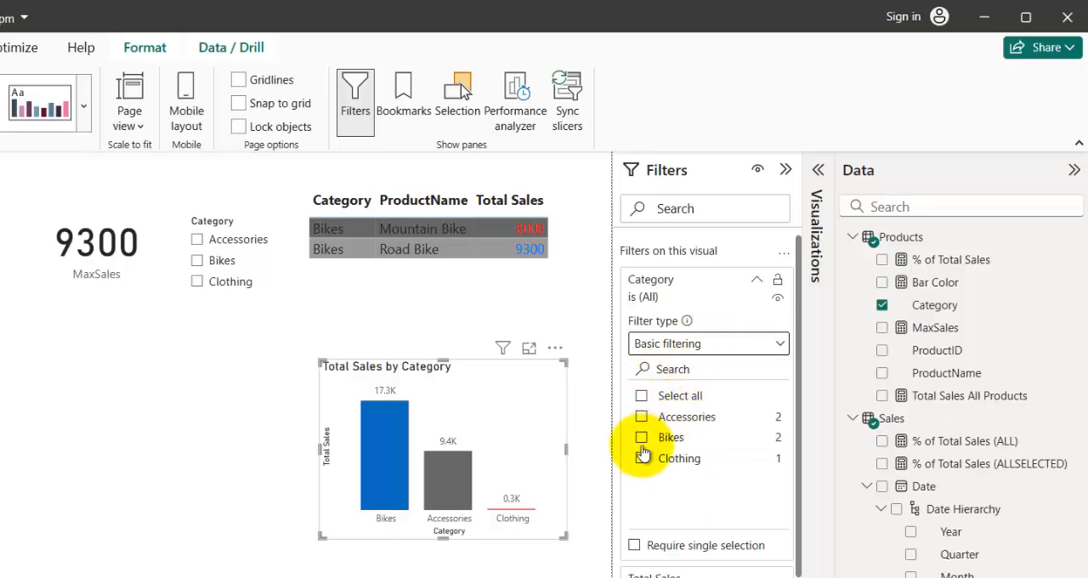
left_click(642, 459)
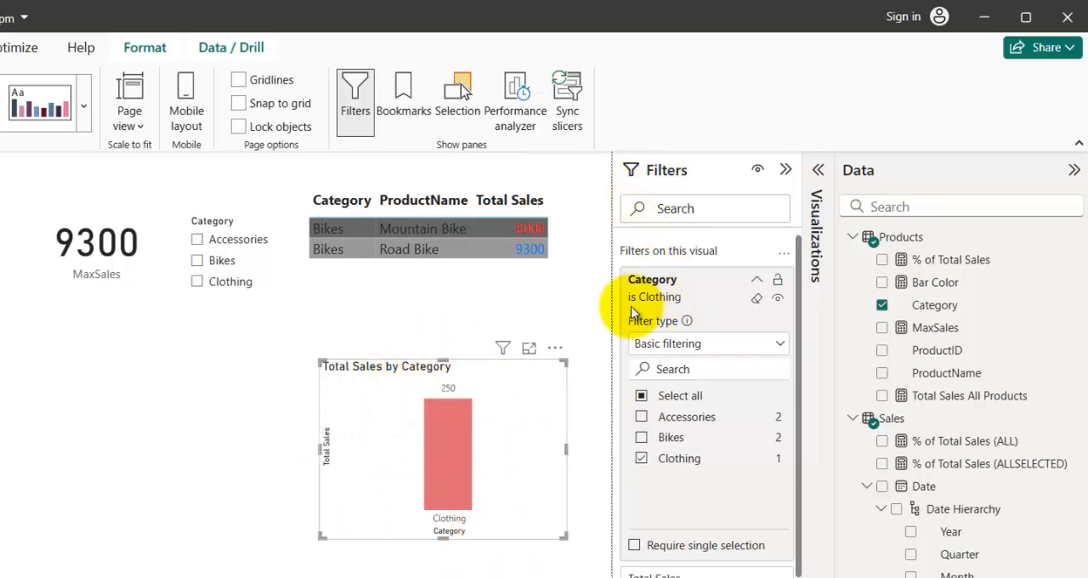
Switch the chart's Category filter to Advanced filtering and apply the condition that the value is Bikes.
left_click(677, 348)
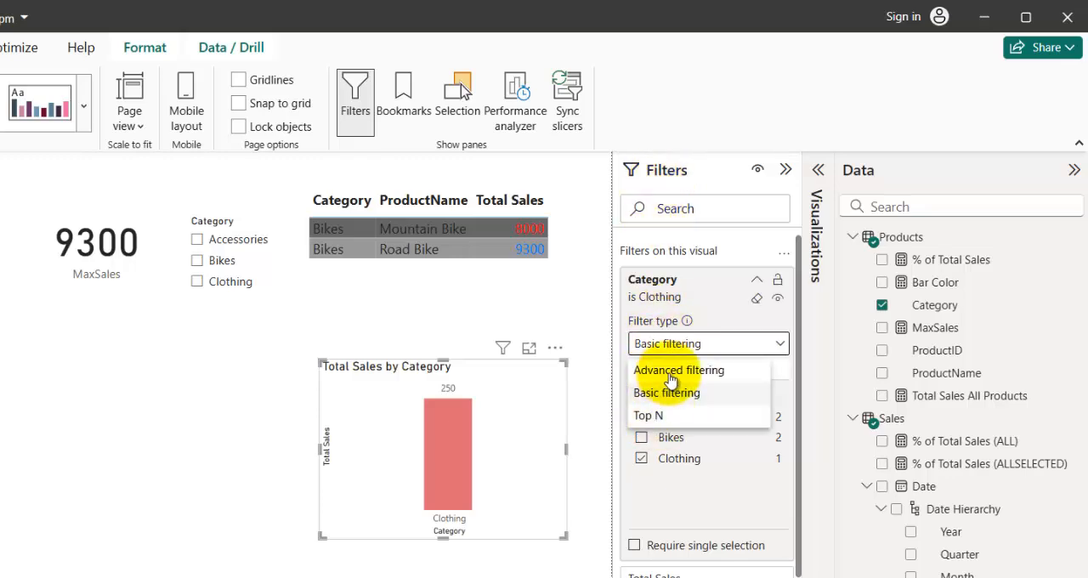
left_click(671, 374)
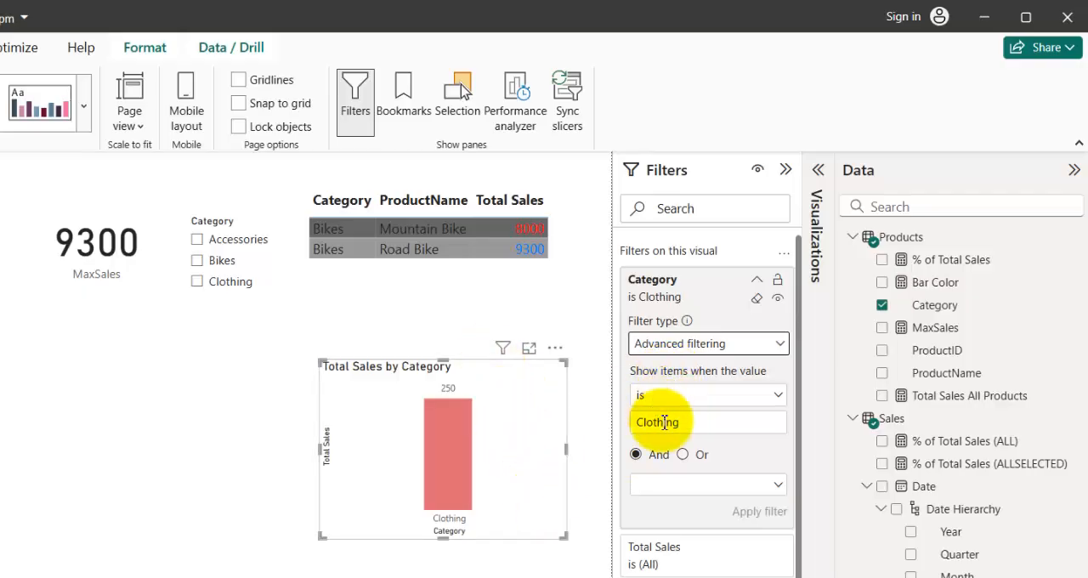
left_click_drag(695, 429, 575, 431)
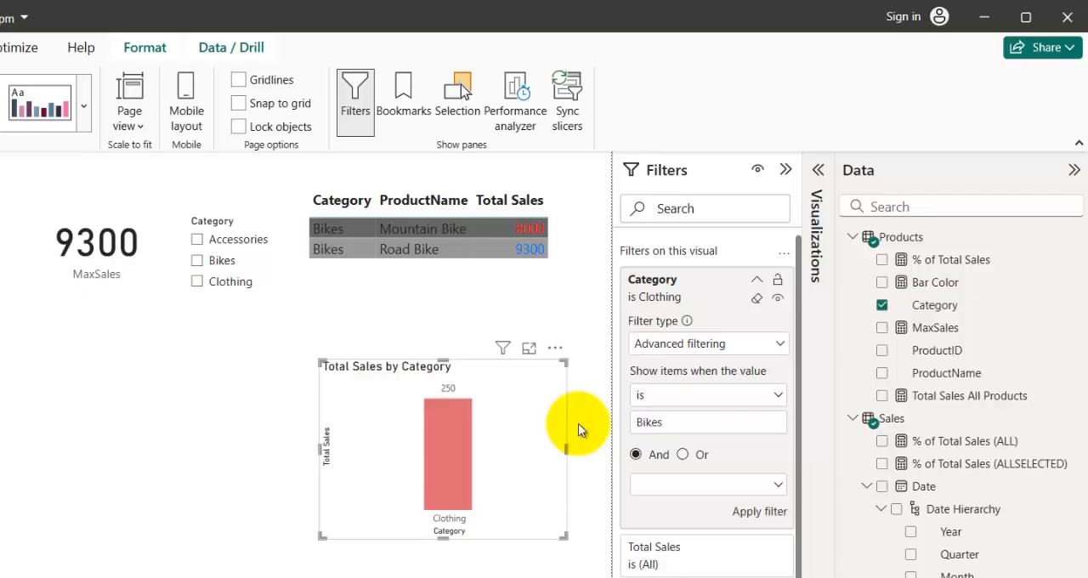
left_click(764, 510)
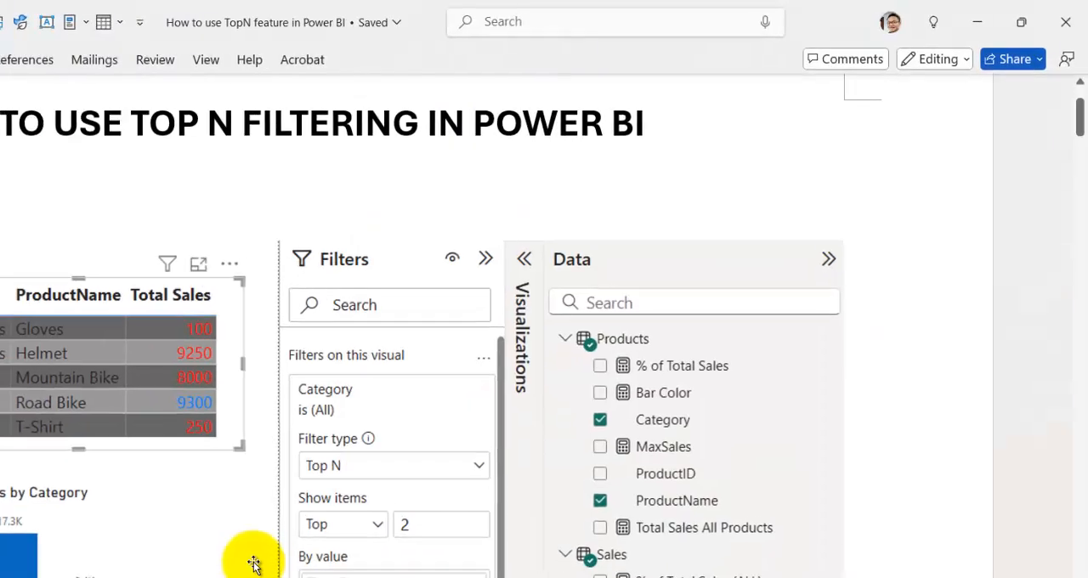
Read the Top N Filtering section of the Word notes, including its purpose, Top 2 Category example and when to use it.
scroll(410, 409, "down", 10)
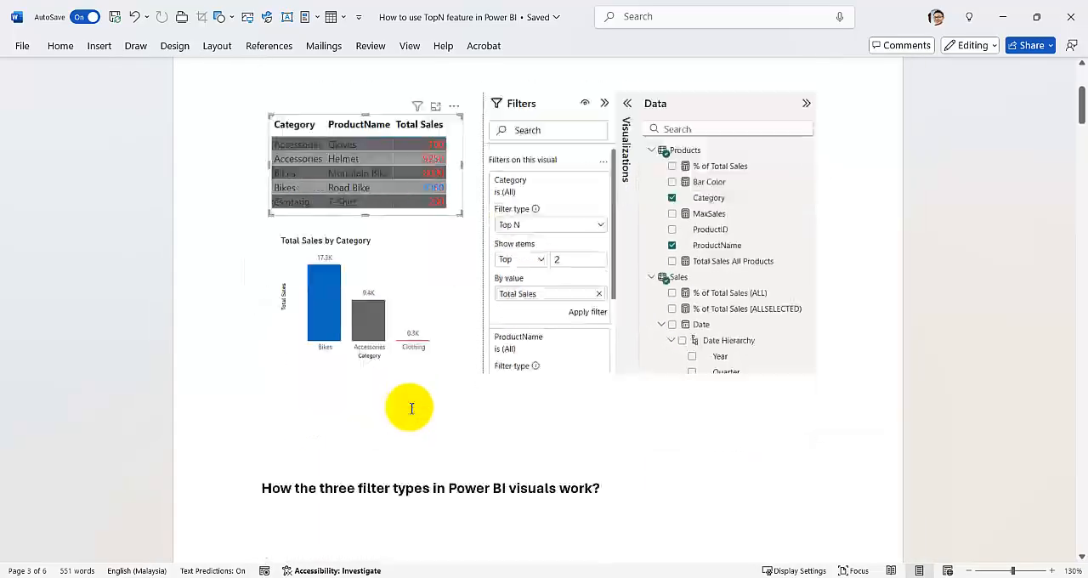
scroll(411, 402, "down", 5)
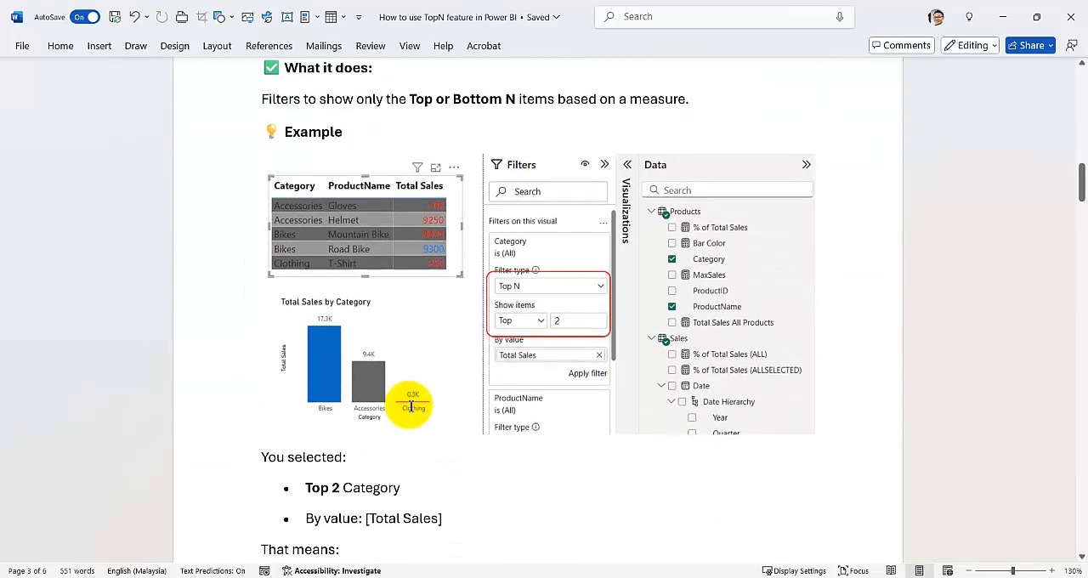
scroll(413, 395, "up", 1)
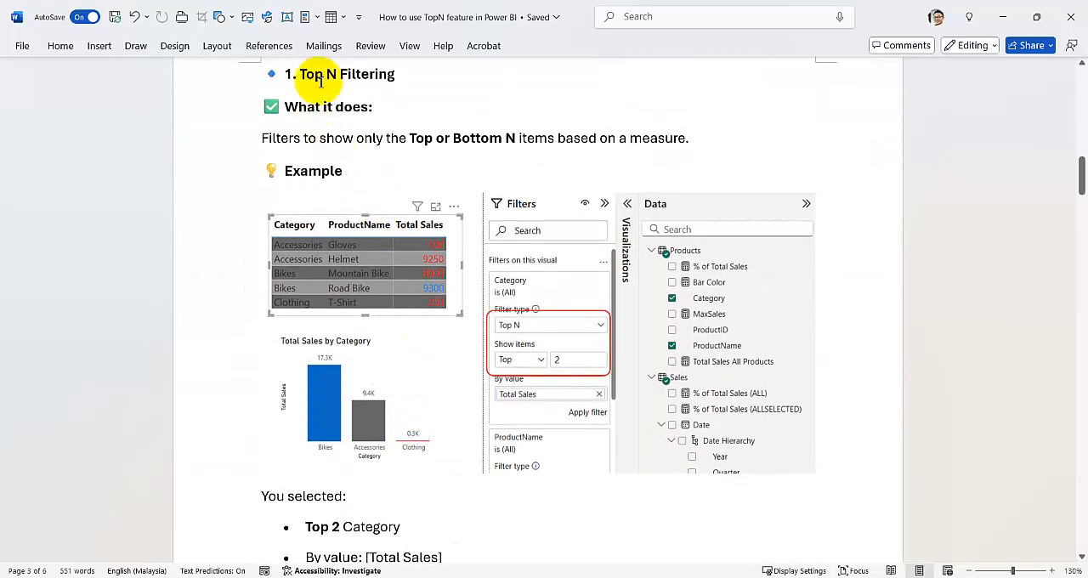
scroll(235, 281, "down", 1)
scroll(235, 288, "down", 8)
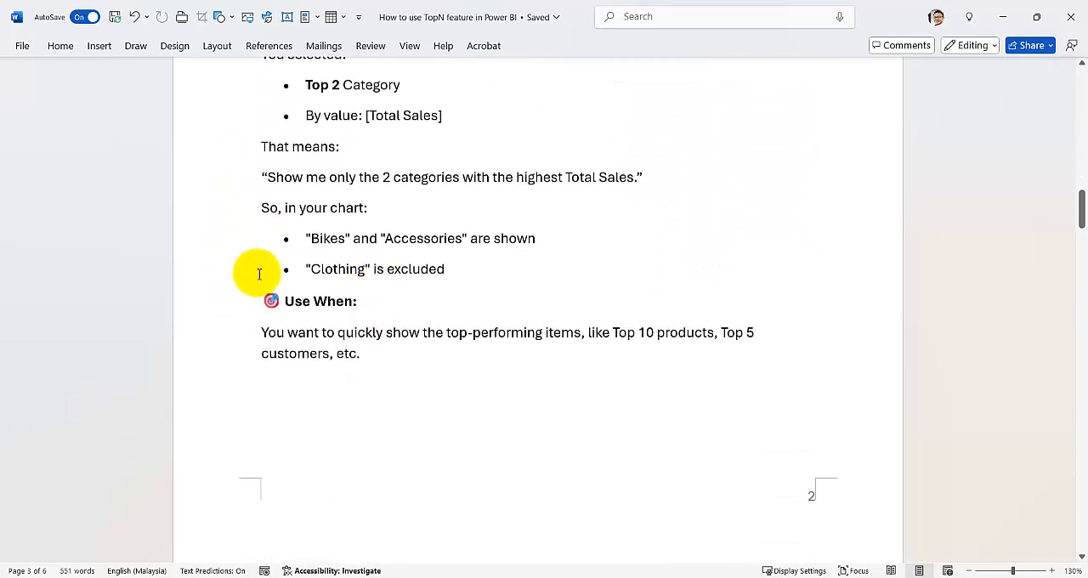
scroll(263, 345, "down", 3)
scroll(261, 345, "up", 3)
scroll(261, 347, "up", 8)
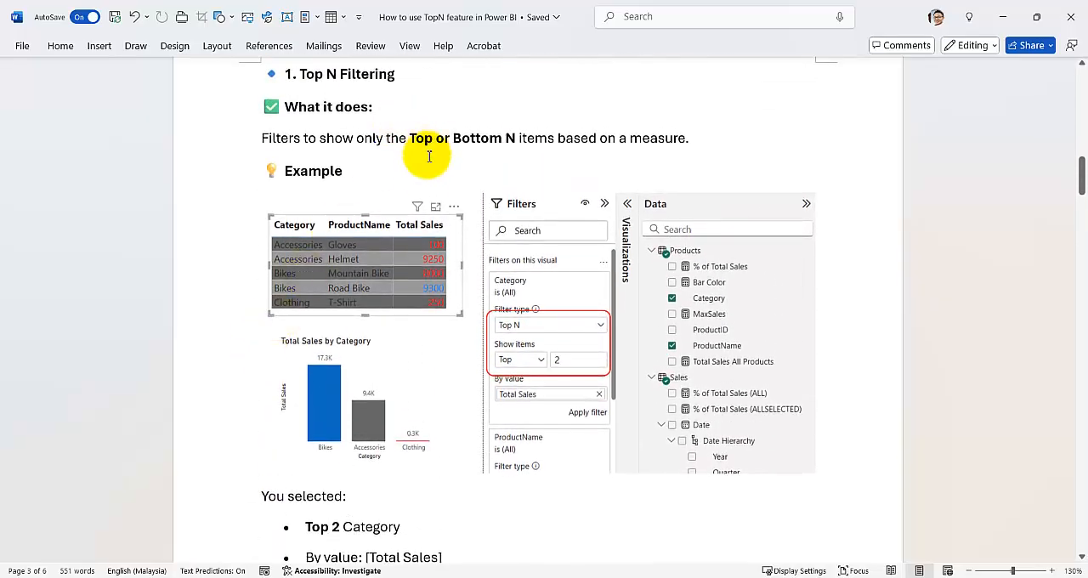
scroll(423, 201, "down", 13)
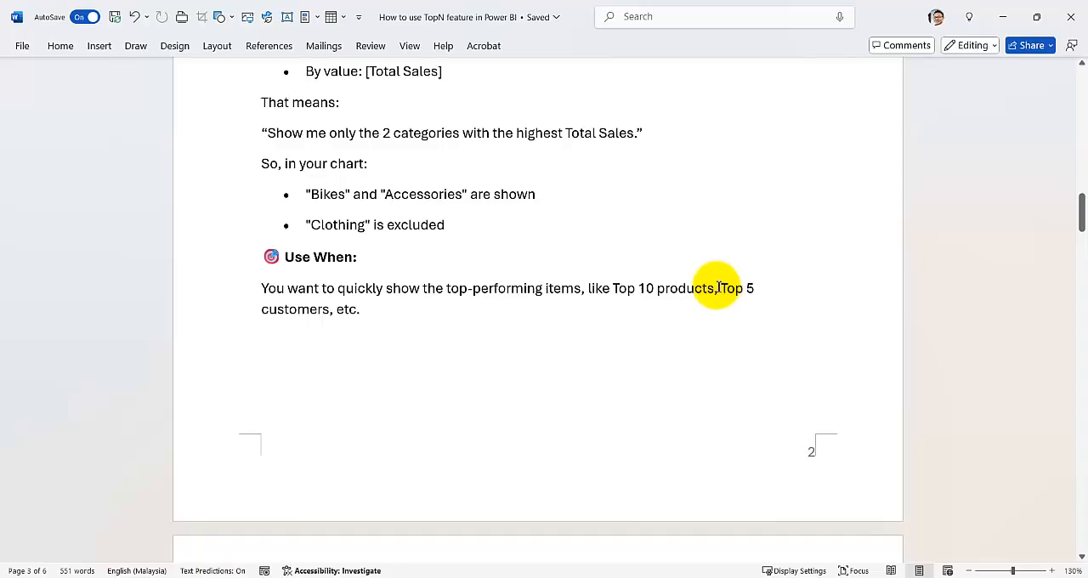
Read the Basic Filtering and Advanced Filtering sections of the notes, covering their purpose, example steps and use cases.
scroll(352, 366, "down", 4)
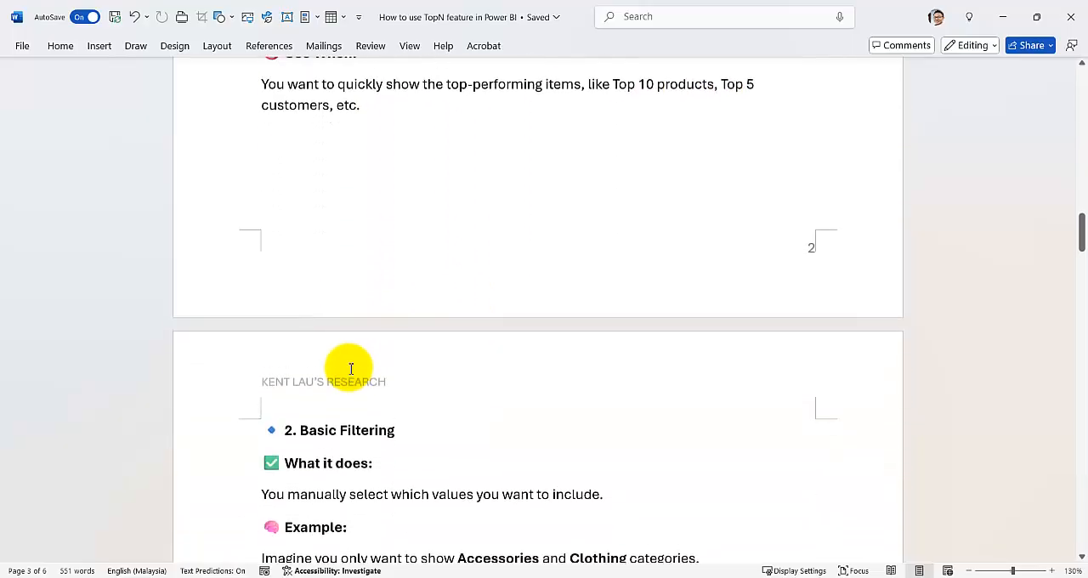
scroll(352, 340, "down", 5)
scroll(289, 272, "down", 4)
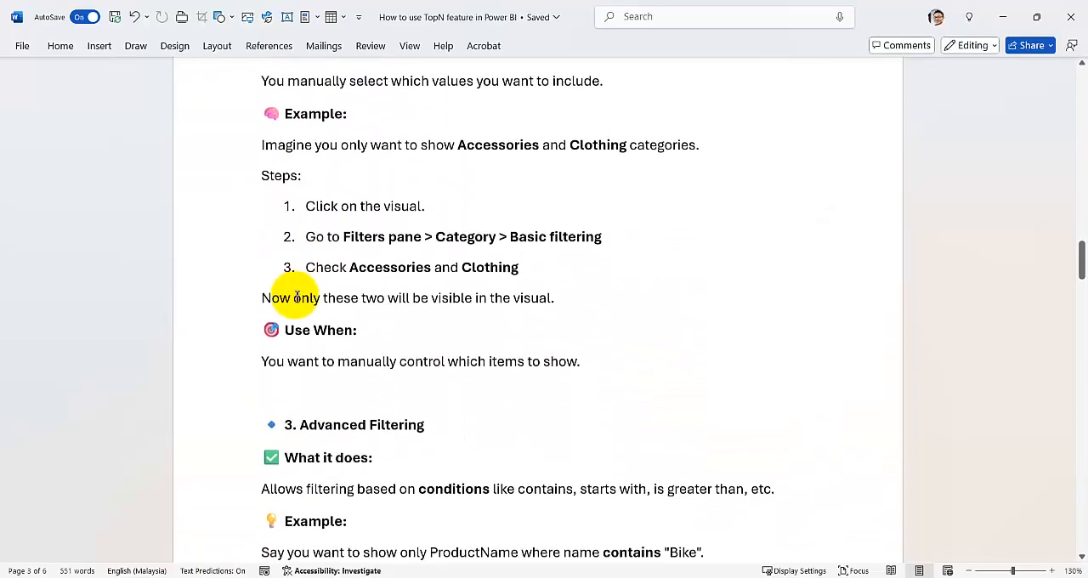
scroll(296, 296, "down", 2)
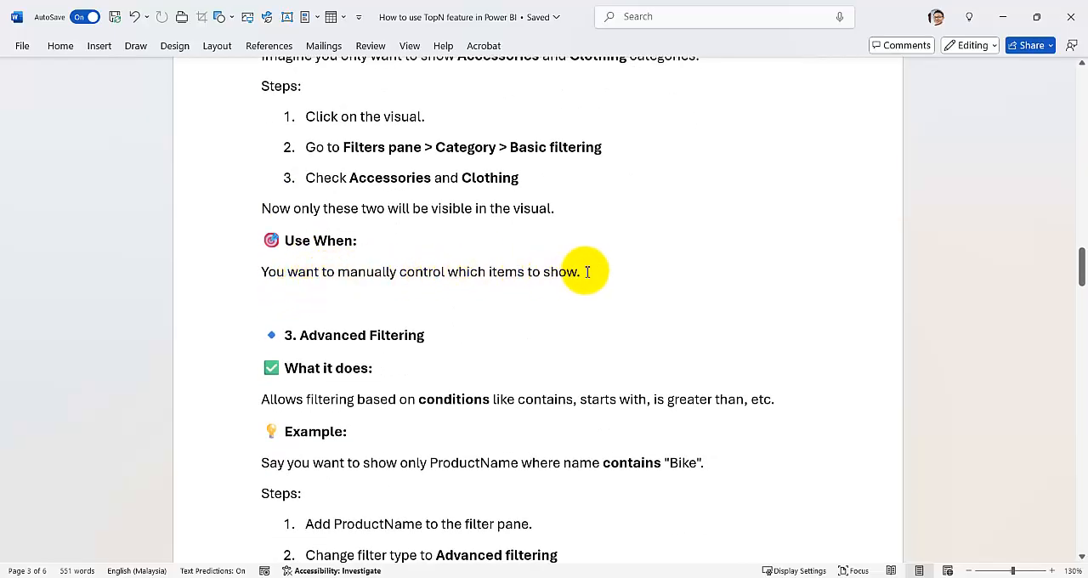
scroll(435, 285, "up", 2)
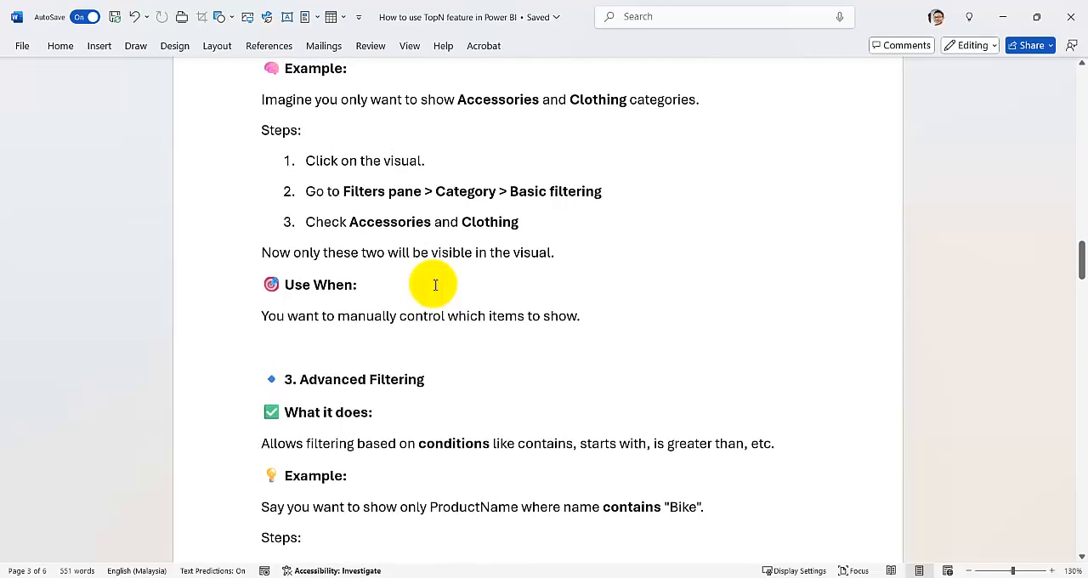
scroll(434, 289, "down", 4)
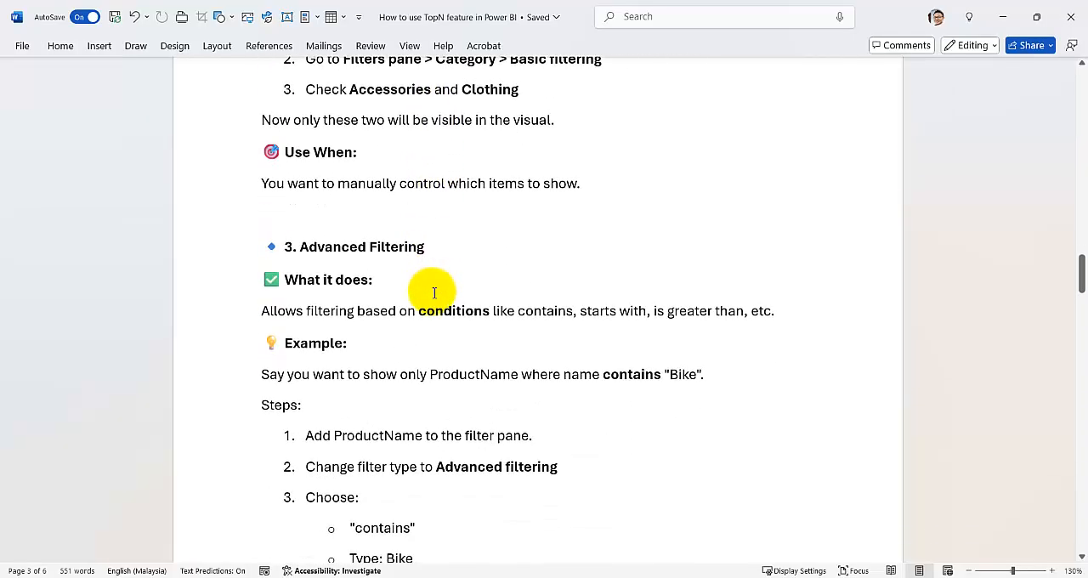
scroll(400, 284, "down", 2)
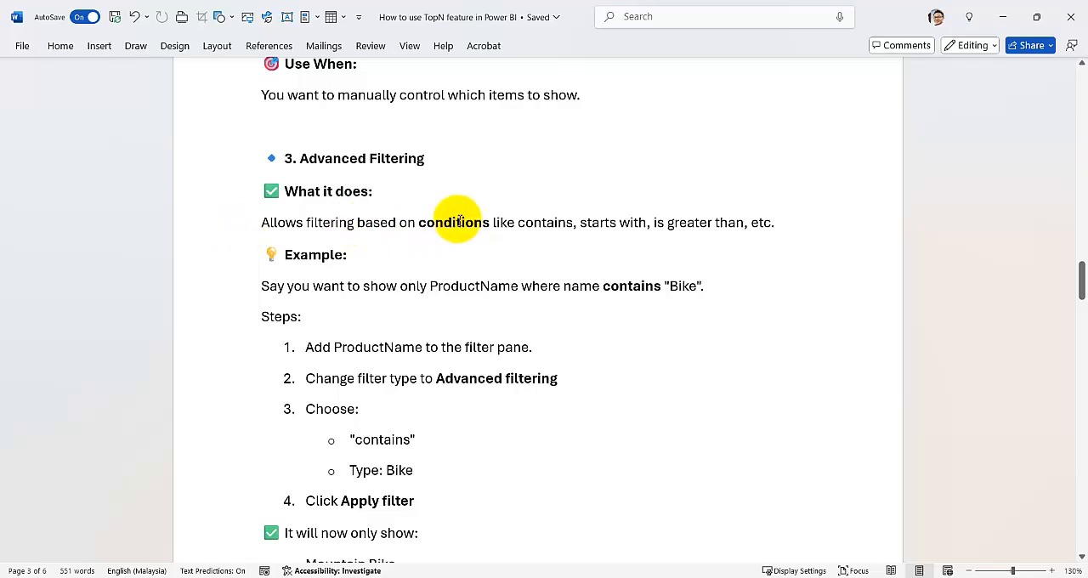
scroll(453, 251, "down", 1)
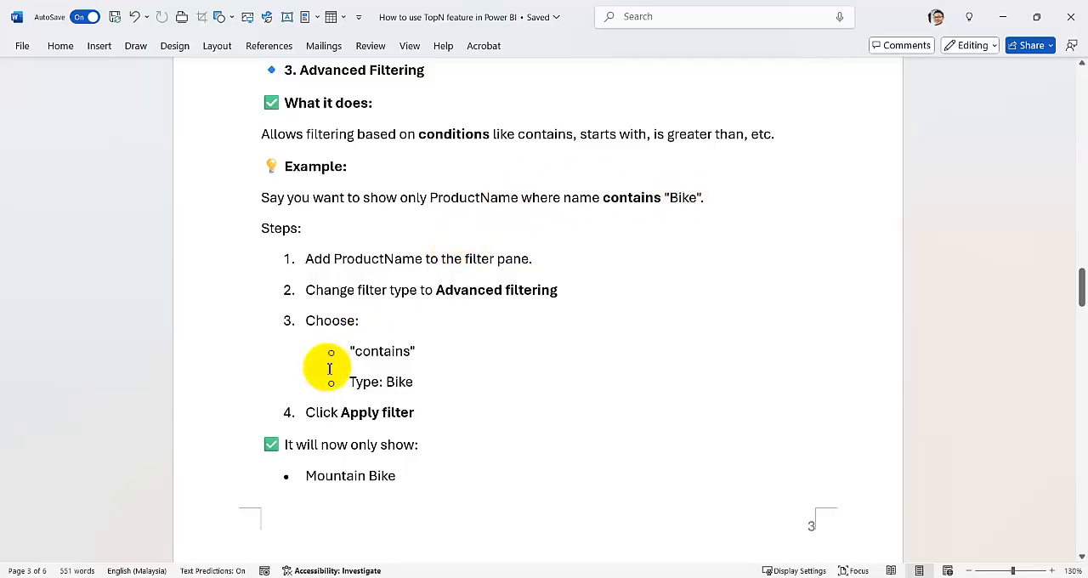
scroll(328, 364, "down", 1)
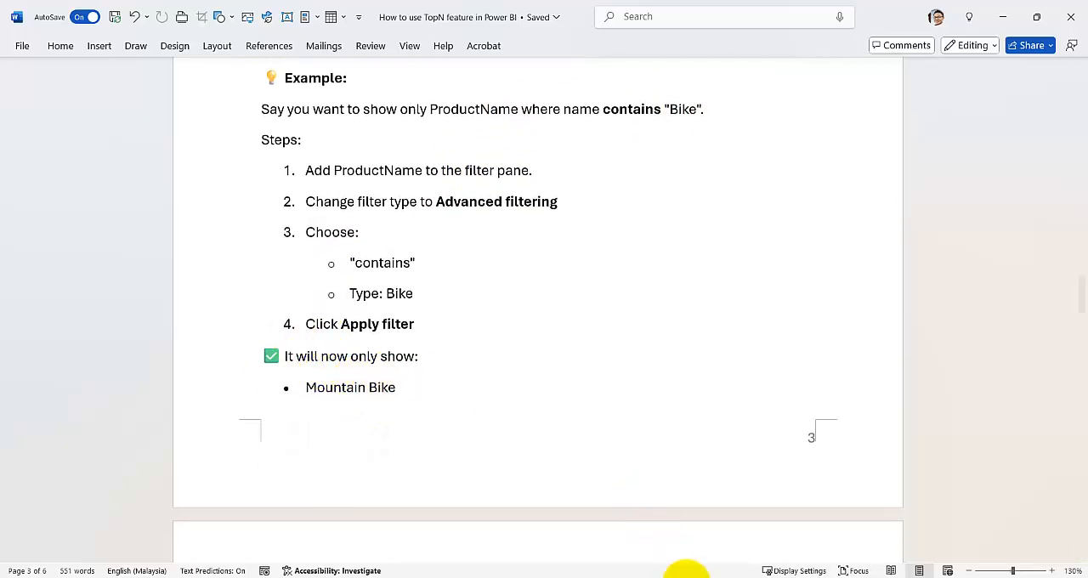
Switch to Power BI and try the chart's Advanced Category filter with the condition that the value is B*.
left_click(642, 576)
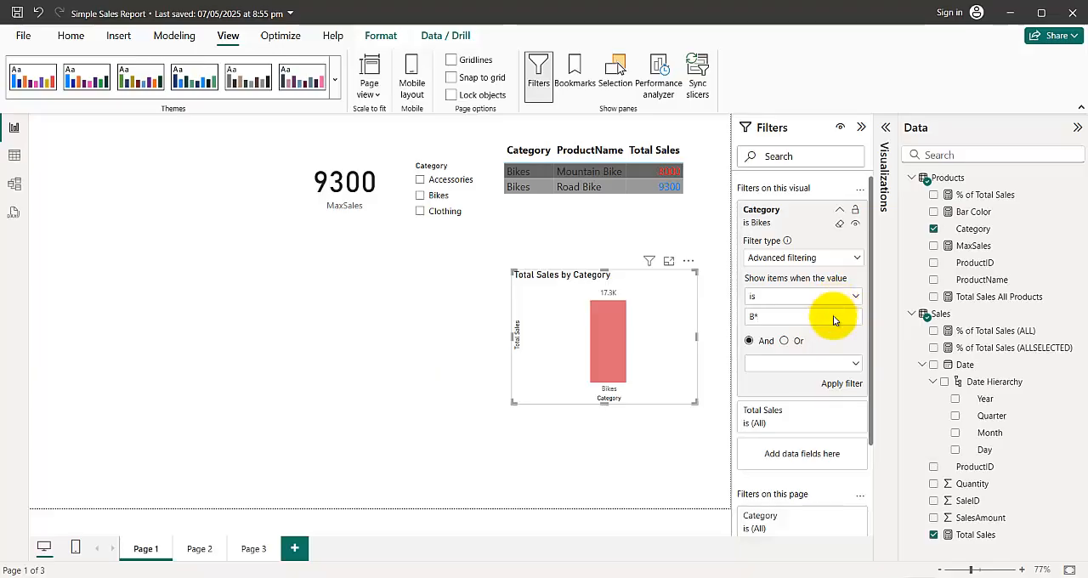
left_click(843, 384)
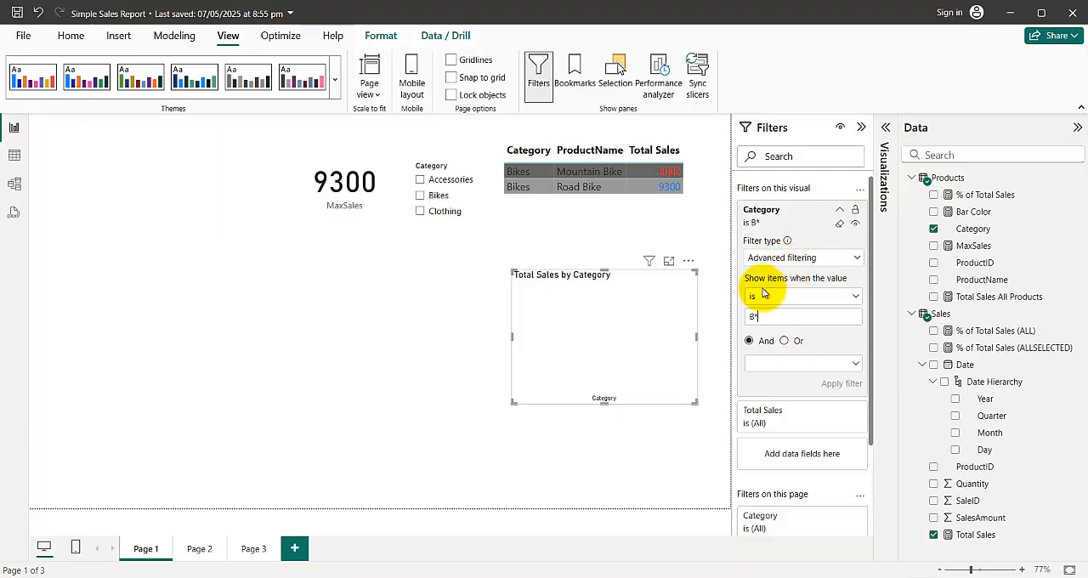
Return to the Top N notes in Word and review the Summary Table comparing the three filter types.
mouse_move(642, 576)
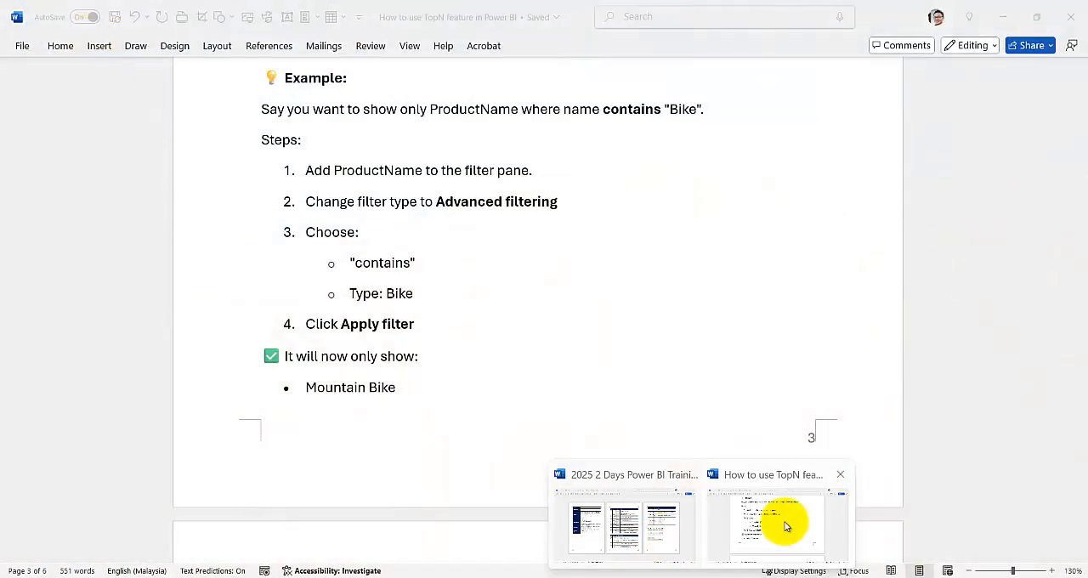
left_click(756, 518)
scroll(417, 342, "down", 7)
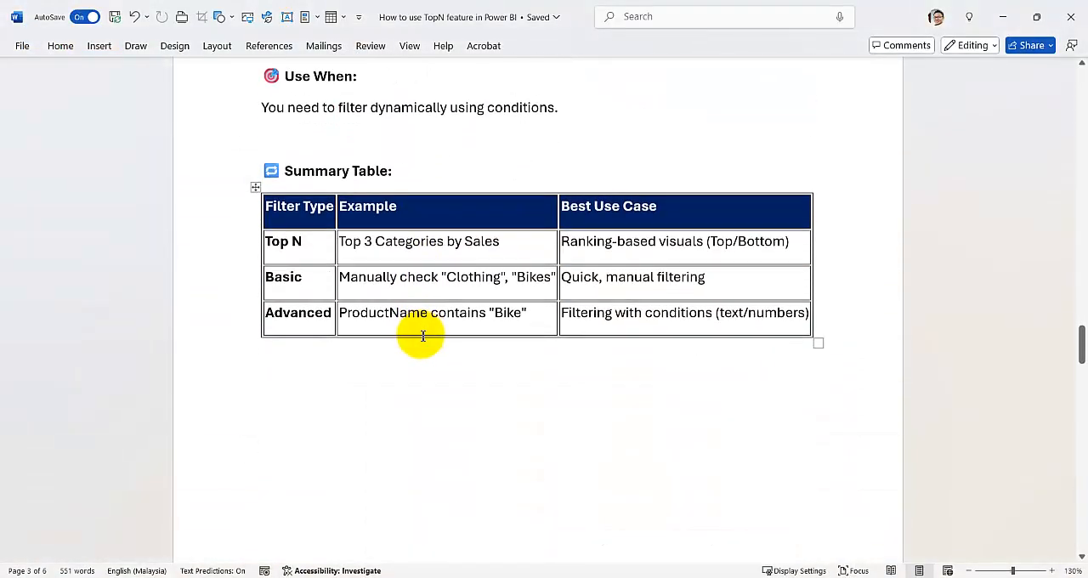
scroll(422, 336, "down", 2)
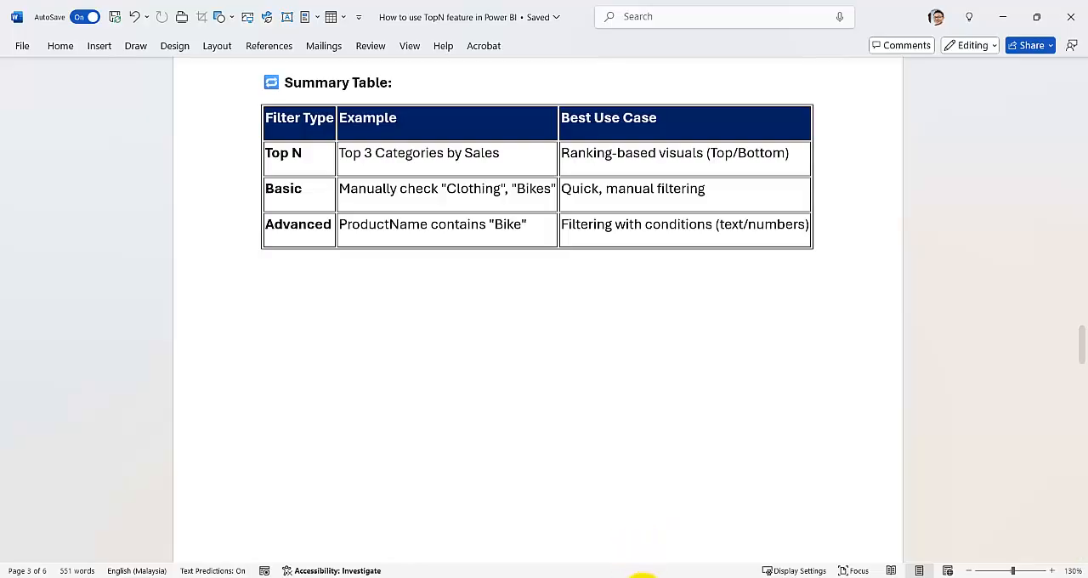
Switch to Power BI and clear the visual-level Category filters of the table and the Total Sales by Category chart.
mouse_move(640, 577)
left_click(623, 536)
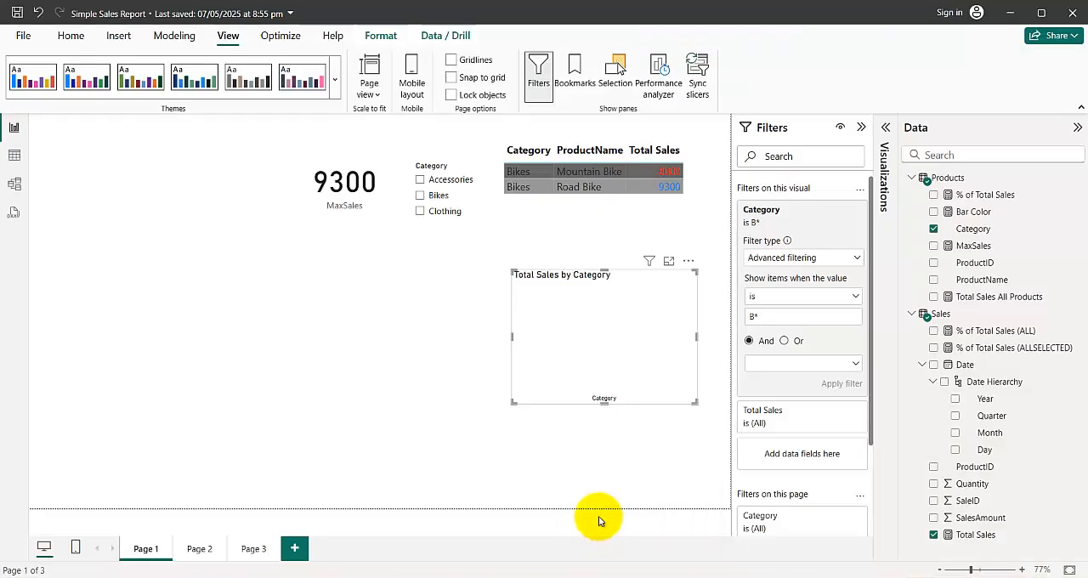
left_click(686, 216)
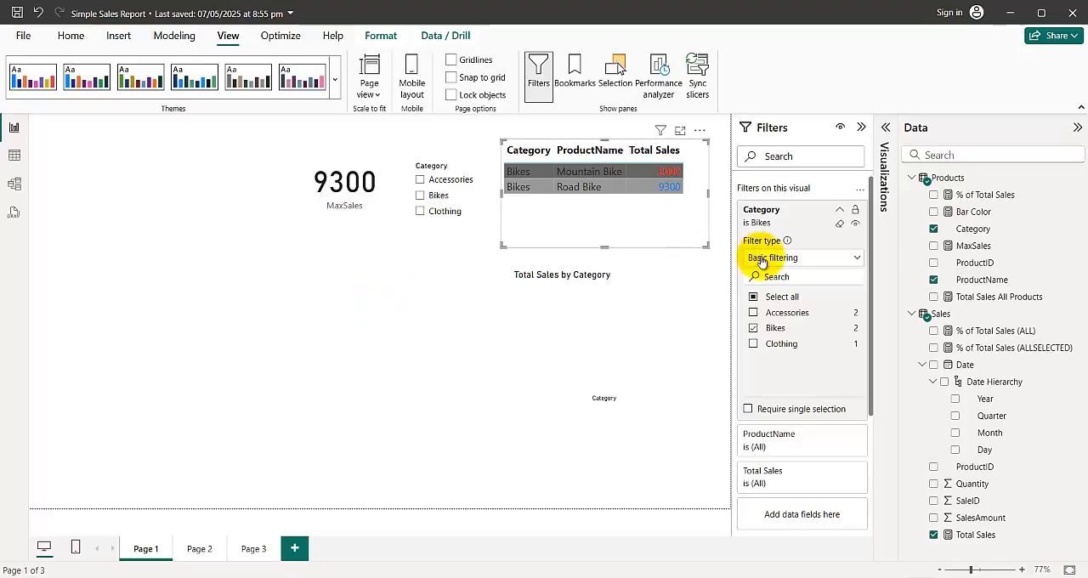
left_click(841, 227)
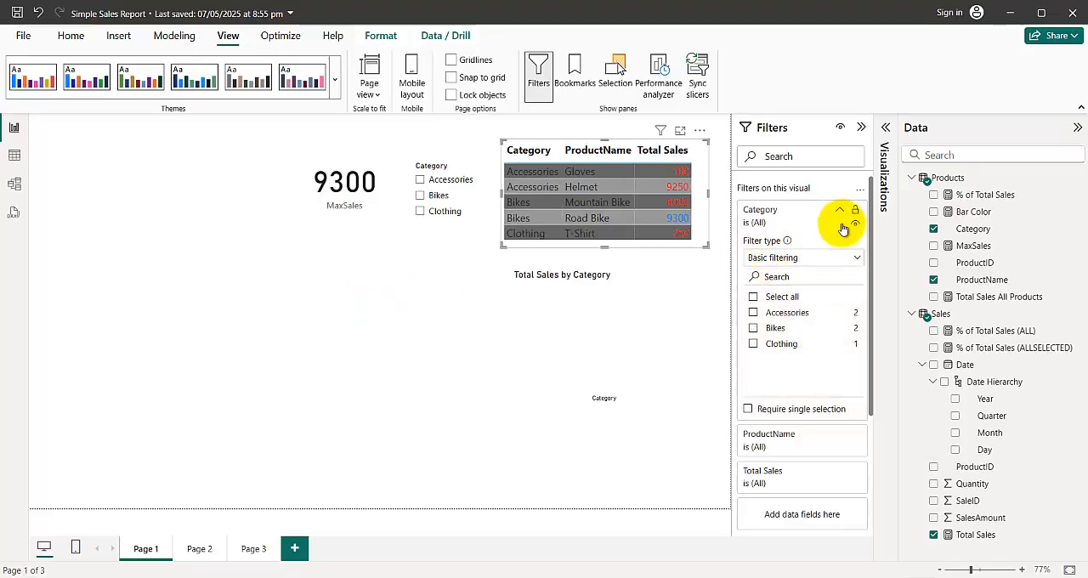
left_click(558, 293)
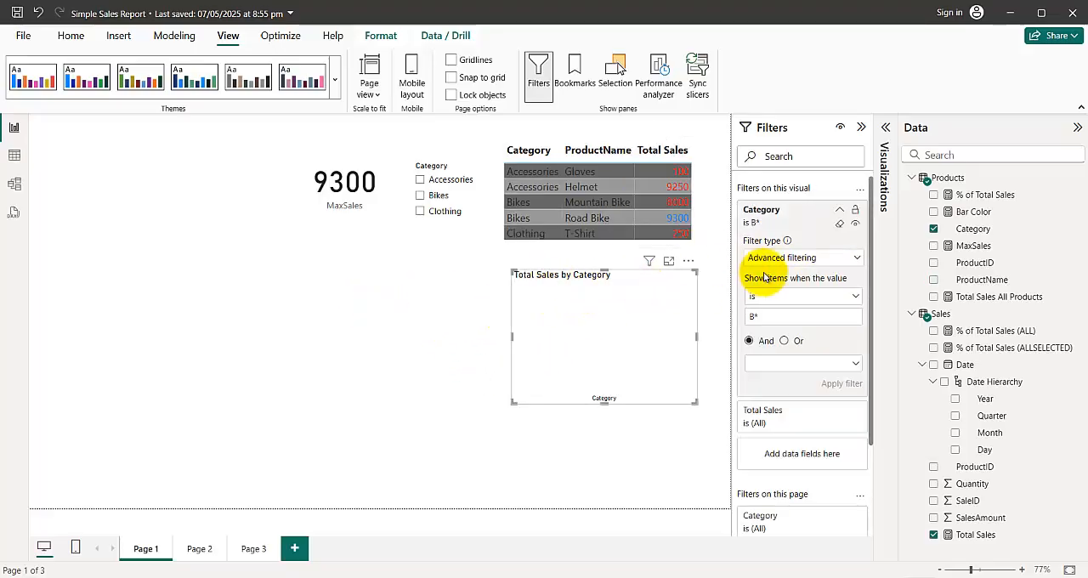
left_click(840, 223)
Apply Basic filtering on Category to the whole page so that only Bikes is included, and check the Category slicer's own filters.
left_click(318, 391)
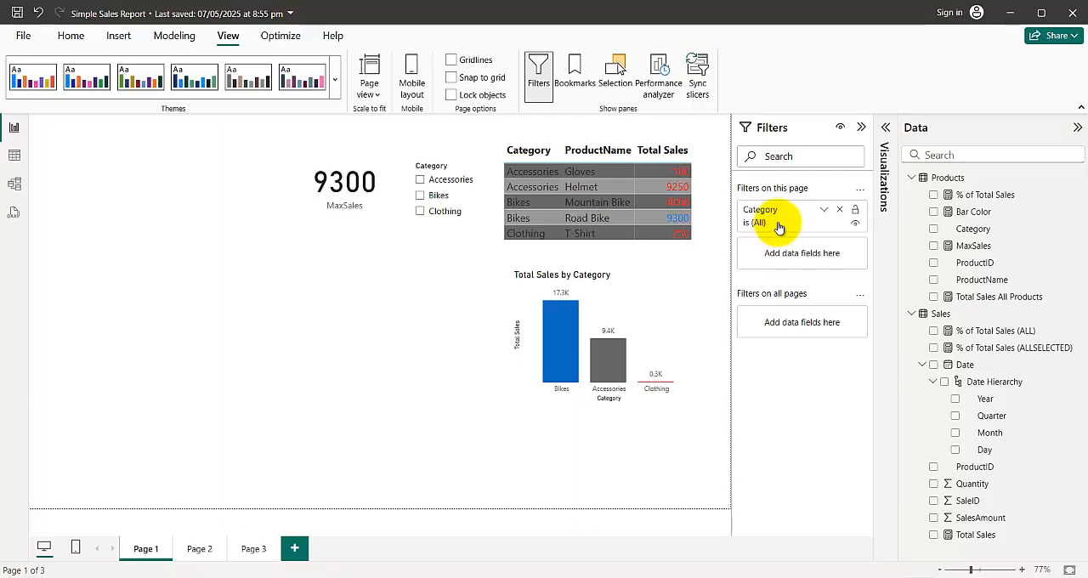
left_click(824, 212)
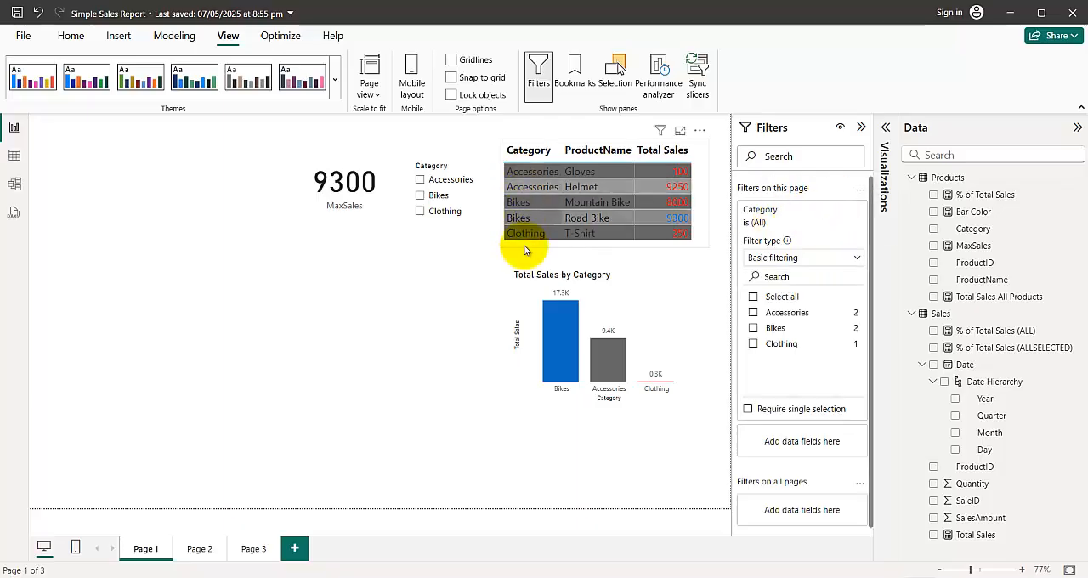
left_click(753, 328)
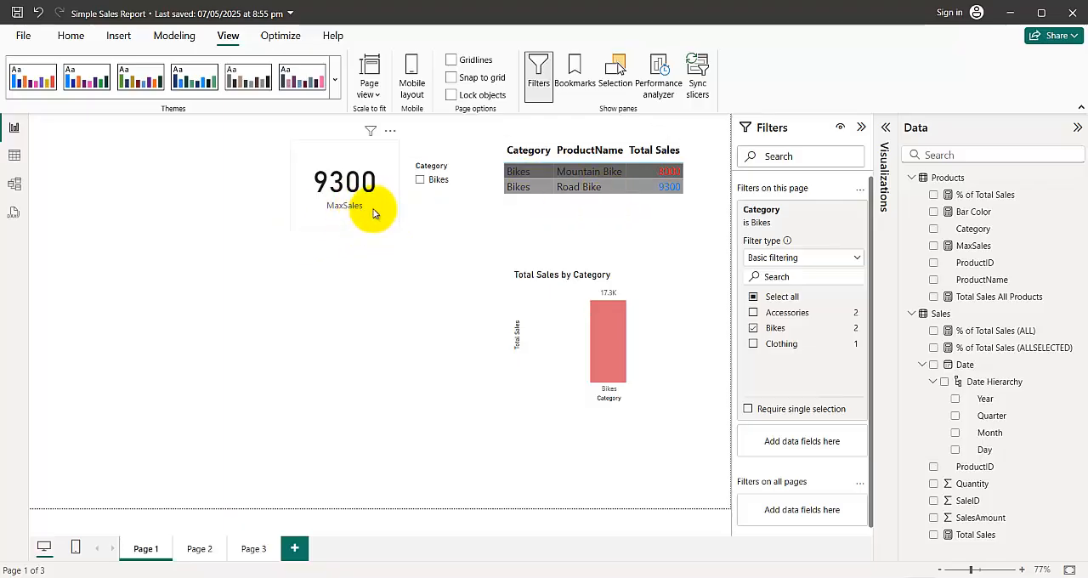
left_click(469, 194)
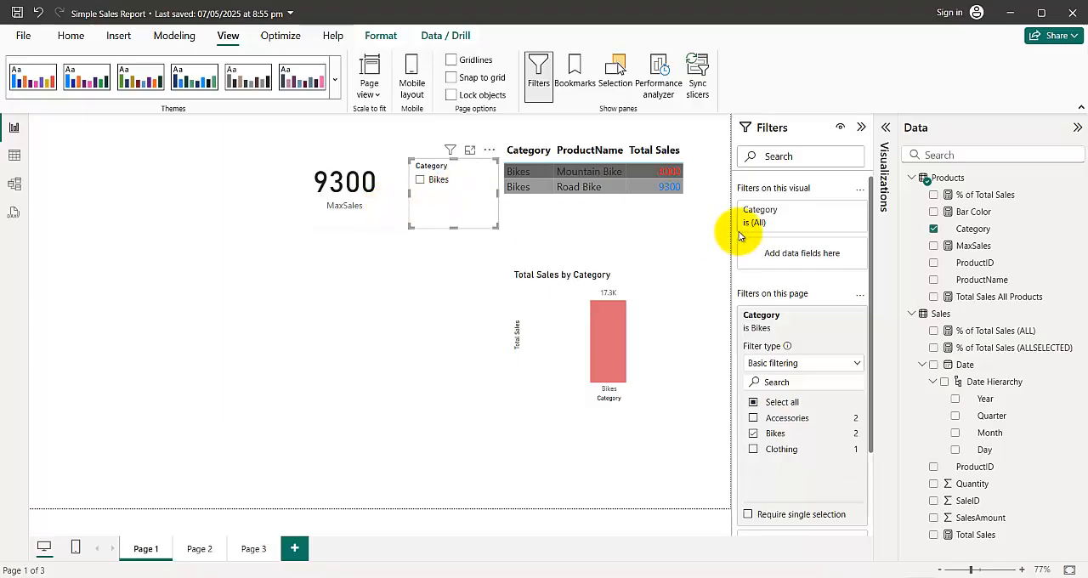
left_click(386, 278)
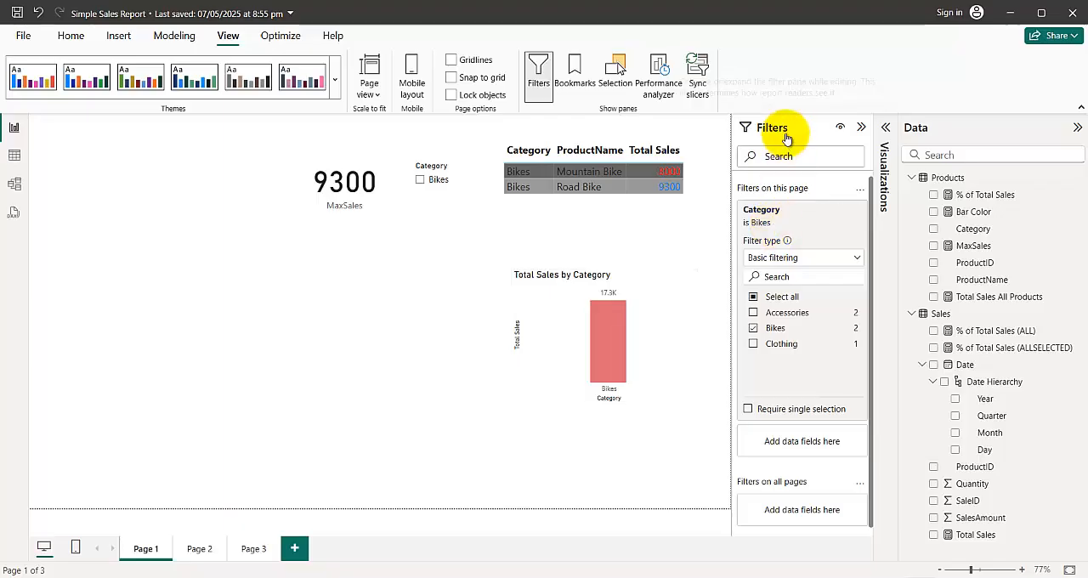